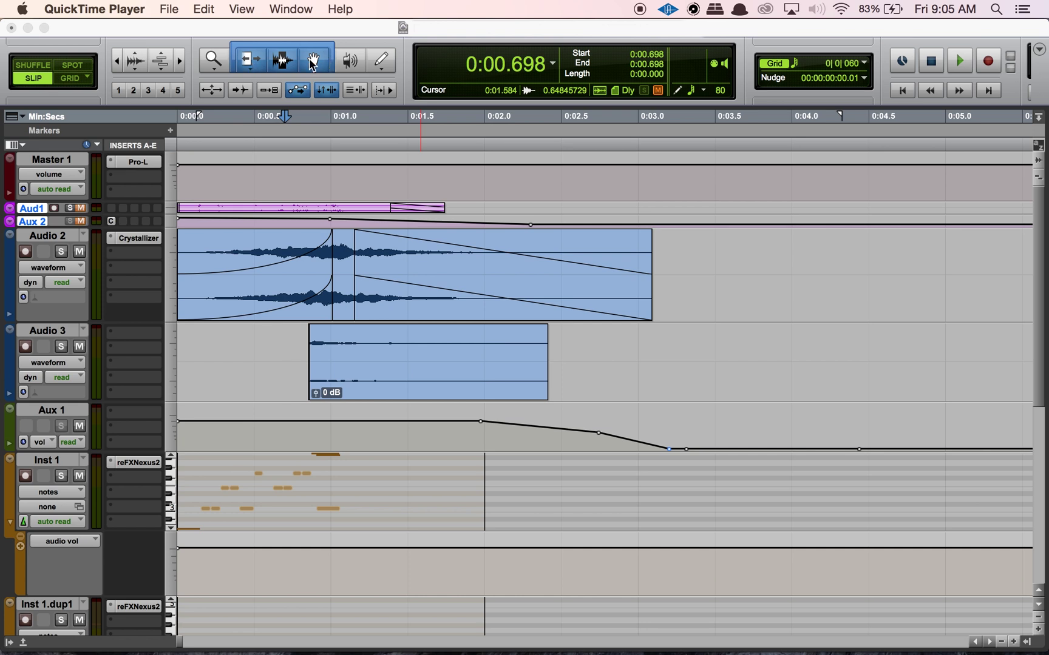
Step: Using the Smart Tool, delete the first Audio 2 clip's fade-in and select 0:00.000–0:00.501
{"action": "left_click", "coordinate": [217, 59]}
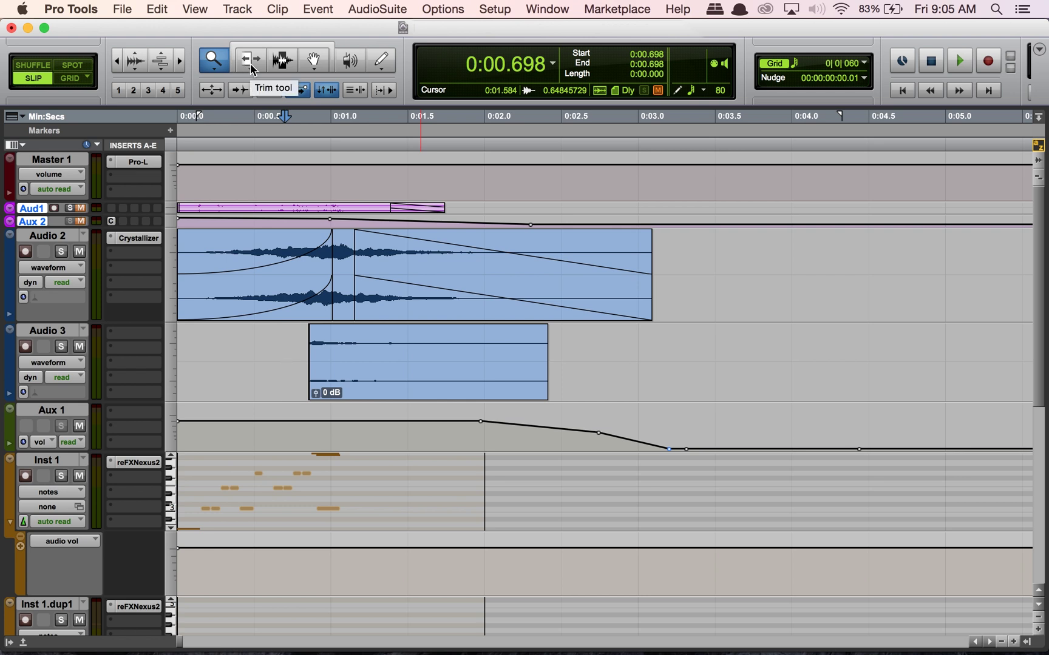
{"action": "key", "text": "Escape"}
{"action": "key", "text": "Escape"}
{"action": "key", "text": "Escape"}
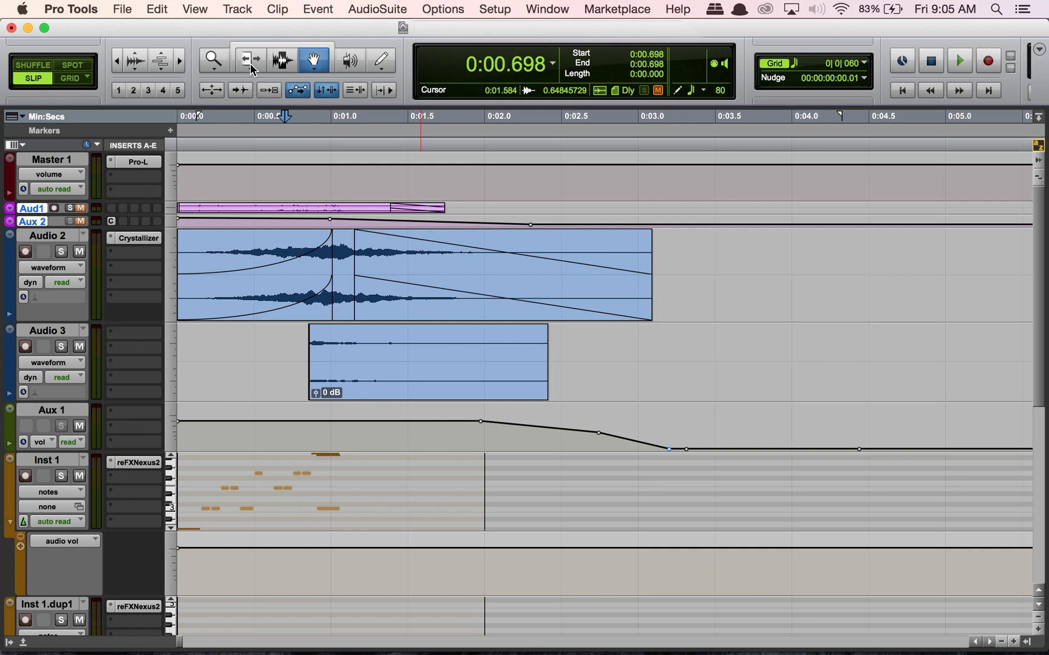
{"action": "key", "text": "Escape"}
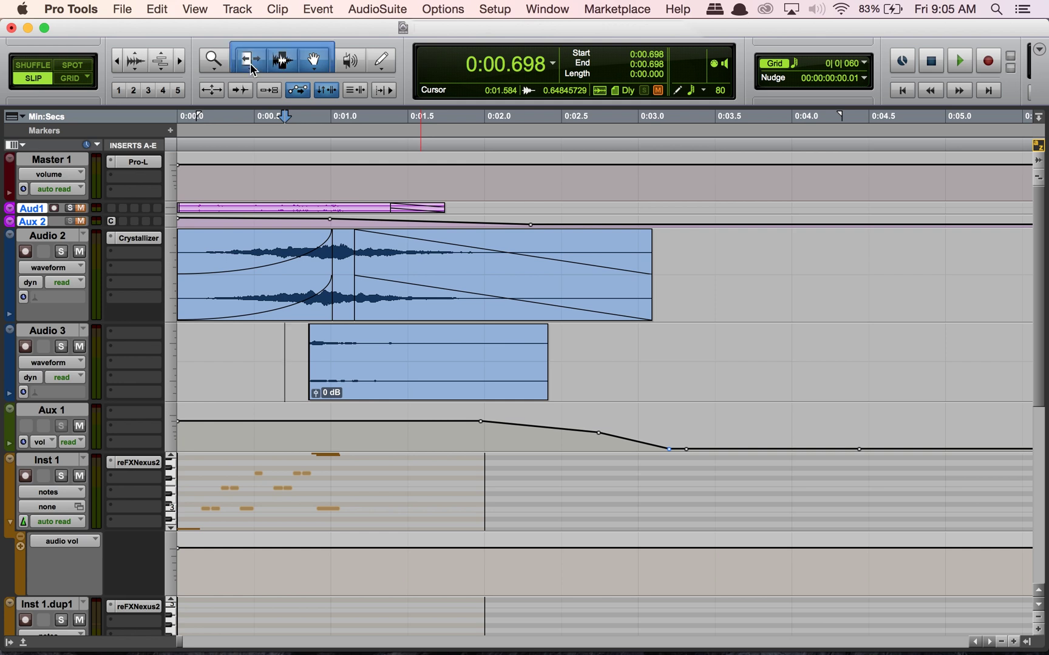
{"action": "left_click", "coordinate": [293, 307]}
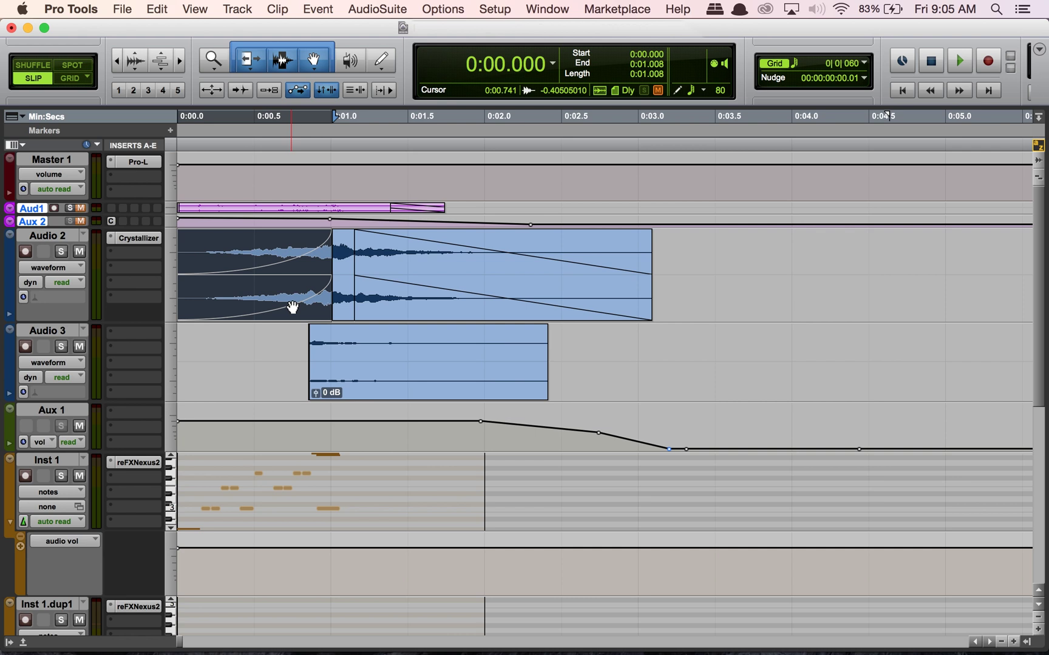
{"action": "key", "text": "Delete"}
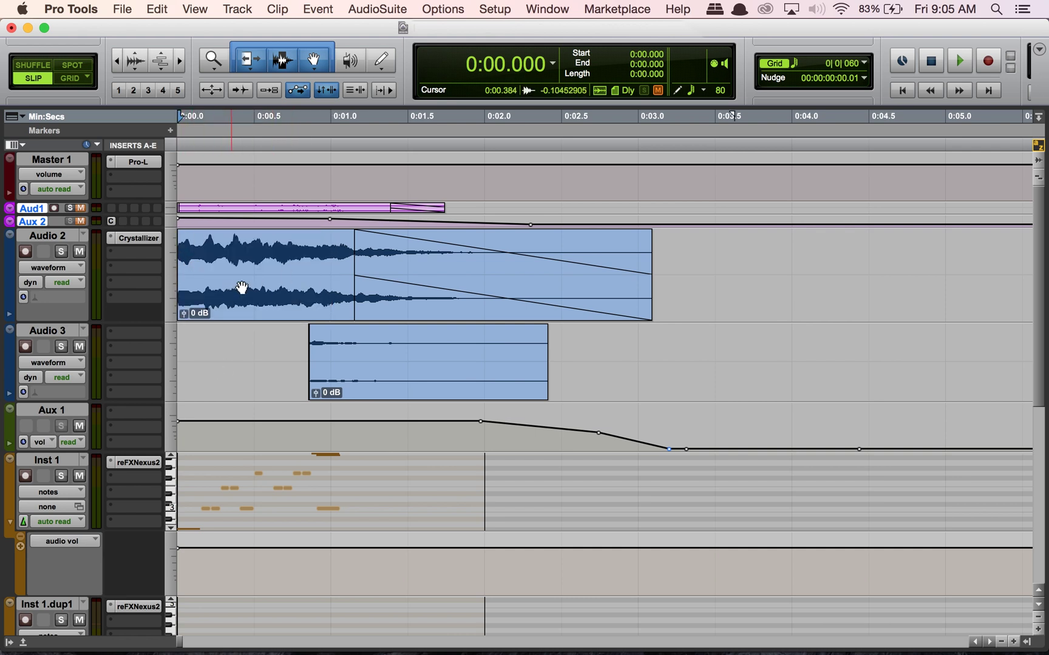
{"action": "left_click", "coordinate": [254, 260]}
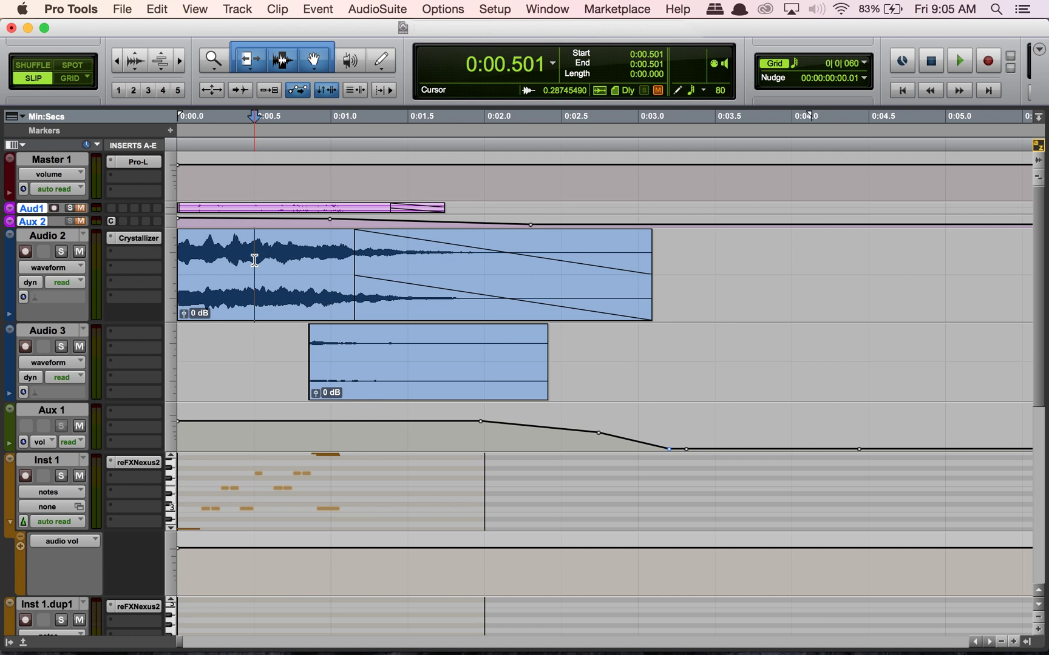
{"action": "left_click_drag", "start_coordinate": [254, 260], "coordinate": [144, 250]}
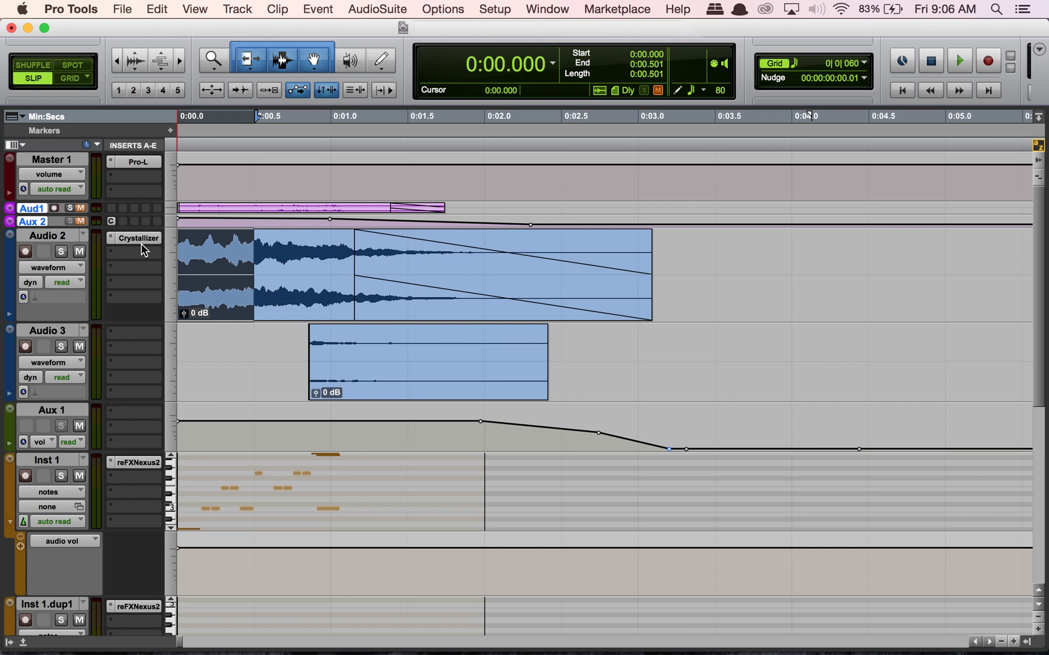
Step: Open the Fades dialog for the 0.501 s selection and bend the fade-in into a gentle concave curve
{"action": "key", "text": "super+f"}
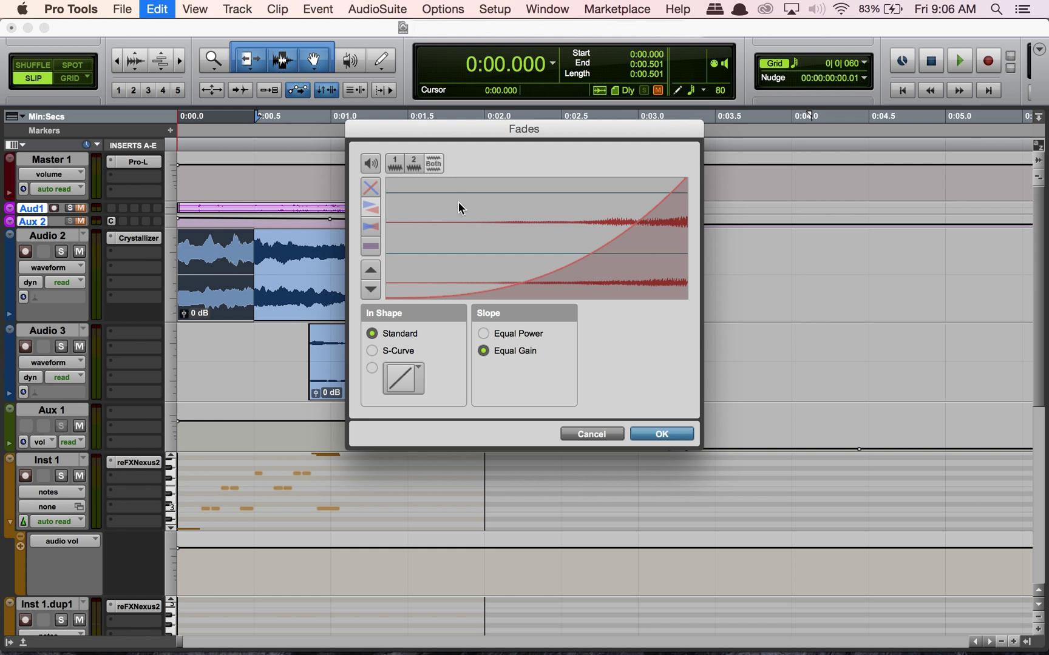
{"action": "left_click_drag", "start_coordinate": [612, 251], "coordinate": [473, 200]}
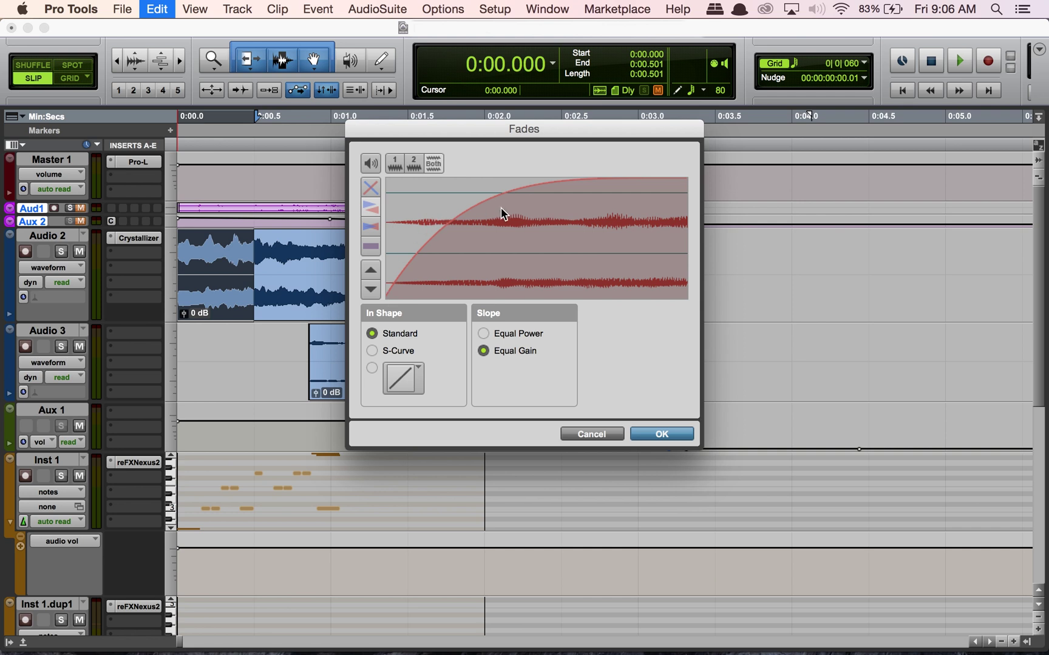
{"action": "left_click_drag", "start_coordinate": [550, 212], "coordinate": [587, 299]}
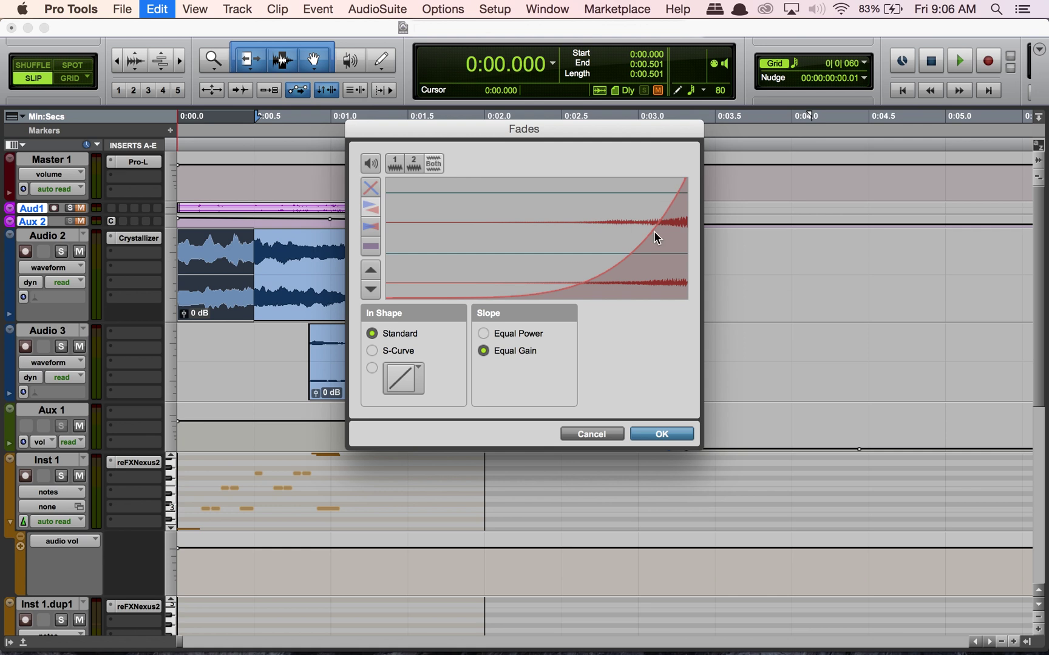
{"action": "left_click_drag", "start_coordinate": [655, 232], "coordinate": [614, 227]}
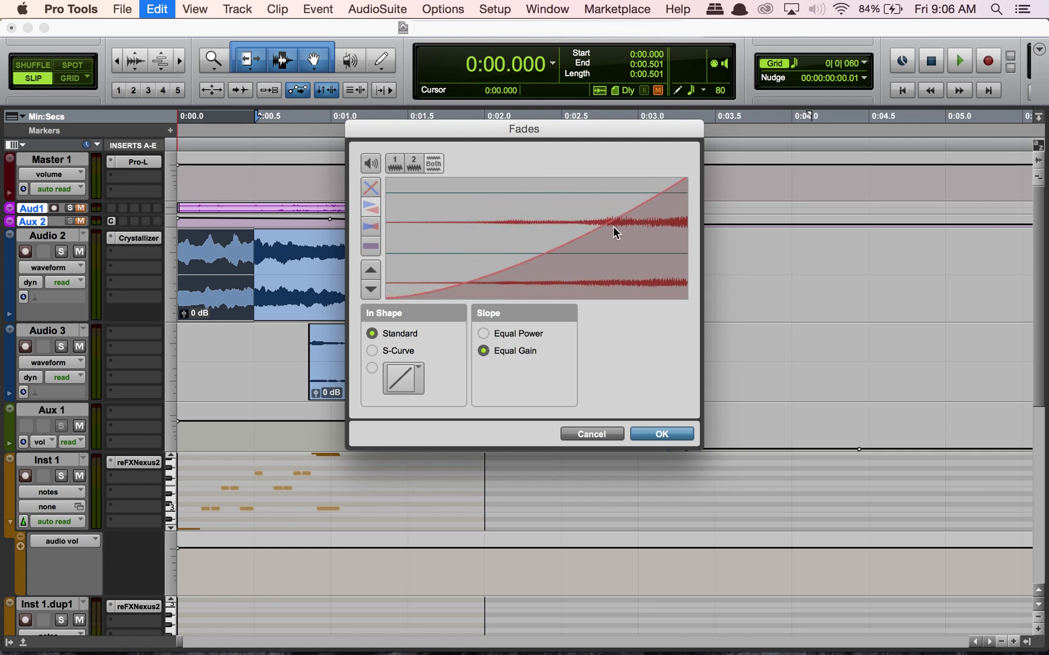
Step: Cycle through the custom In Shape presets, leaving the abrupt square curve selected
{"action": "left_click", "coordinate": [421, 381]}
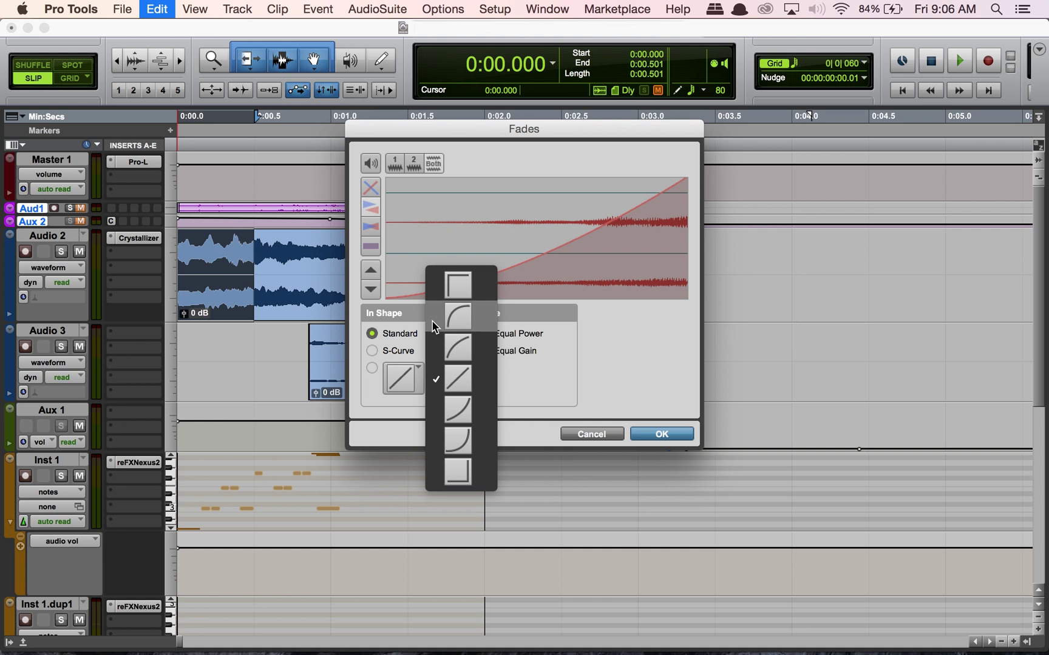
{"action": "left_click", "coordinate": [431, 319]}
{"action": "left_click", "coordinate": [399, 386]}
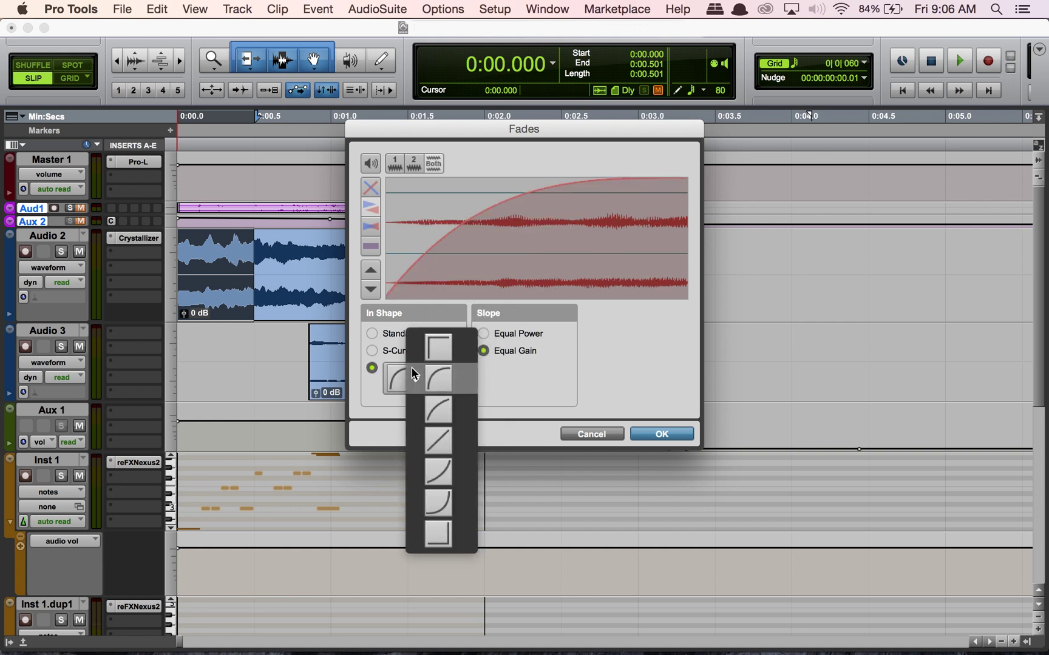
{"action": "left_click", "coordinate": [432, 339]}
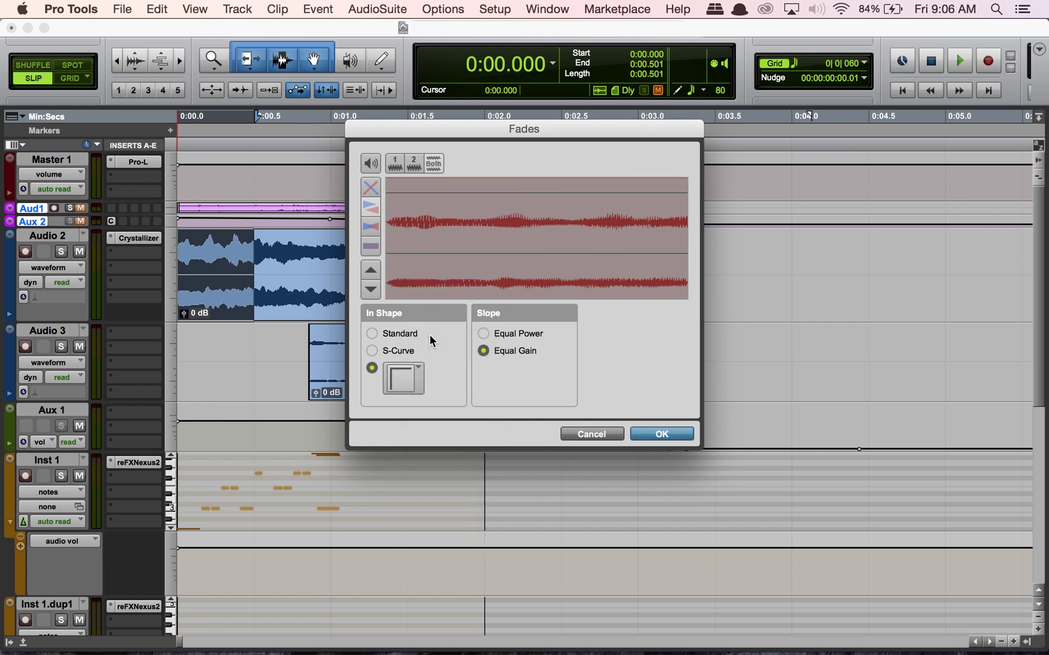
{"action": "left_click", "coordinate": [397, 384]}
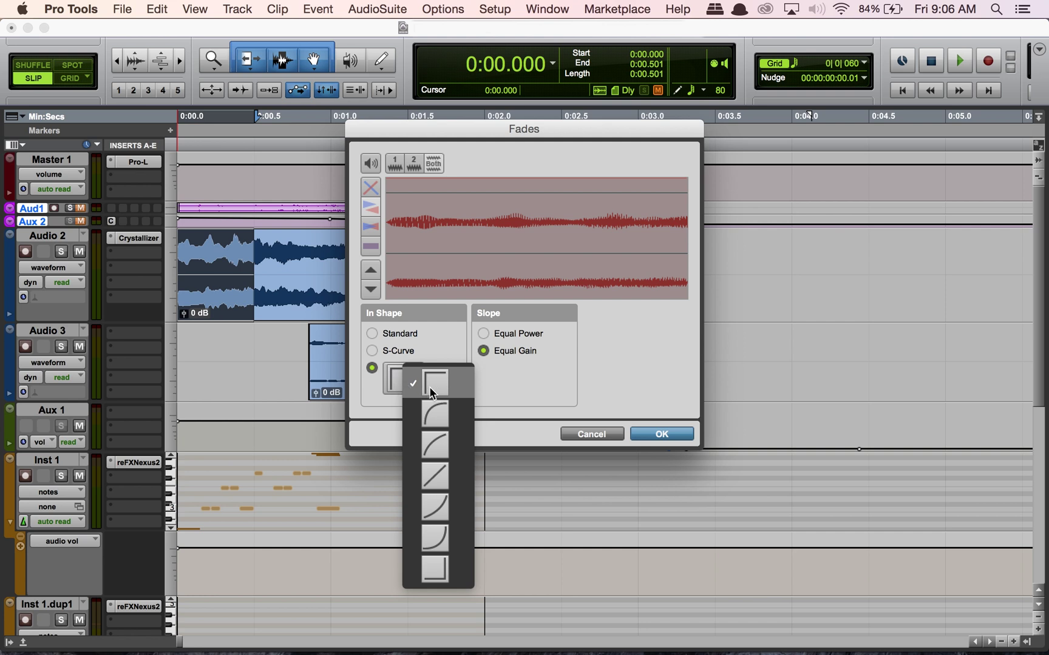
{"action": "left_click", "coordinate": [409, 381]}
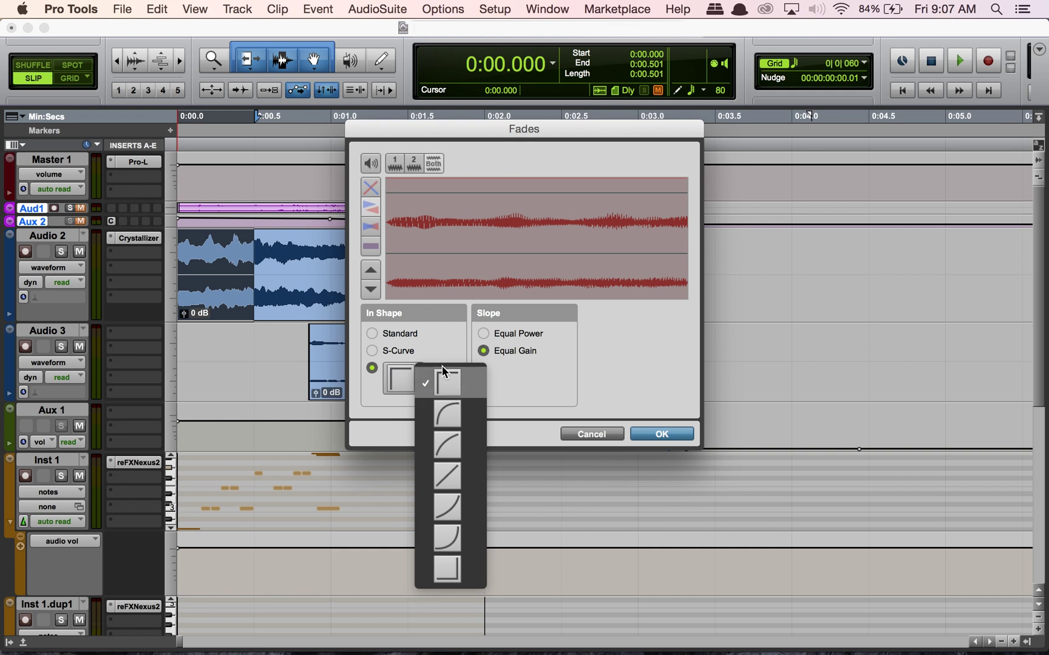
{"action": "left_click", "coordinate": [439, 391]}
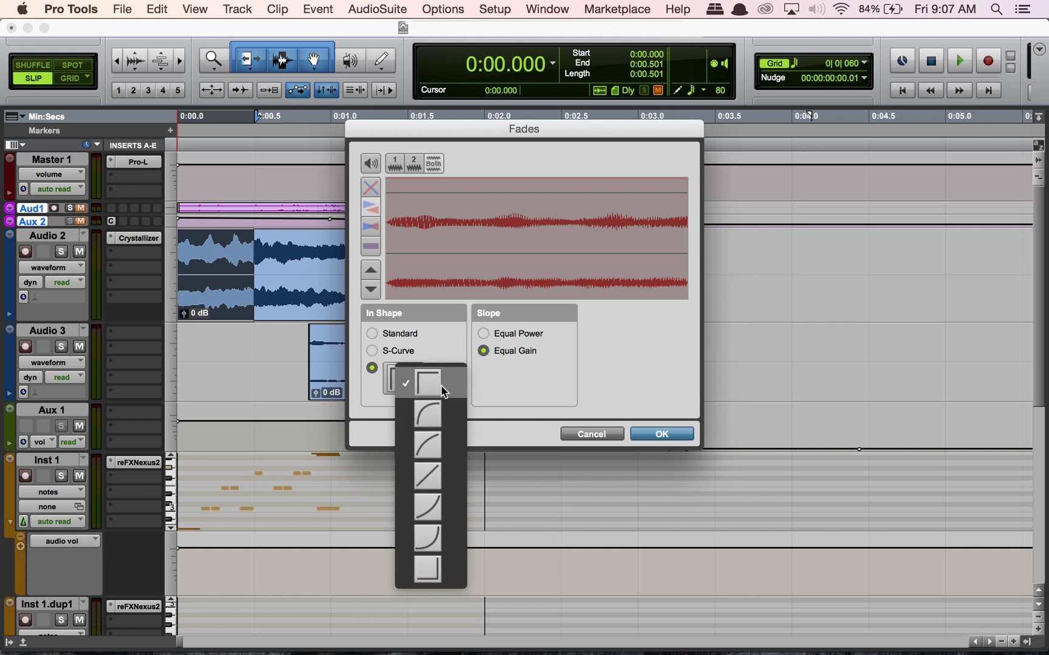
Step: Try the exponential, Linear and S-Curve shapes, then settle on Standard with an Equal Power slope
{"action": "left_click", "coordinate": [434, 525]}
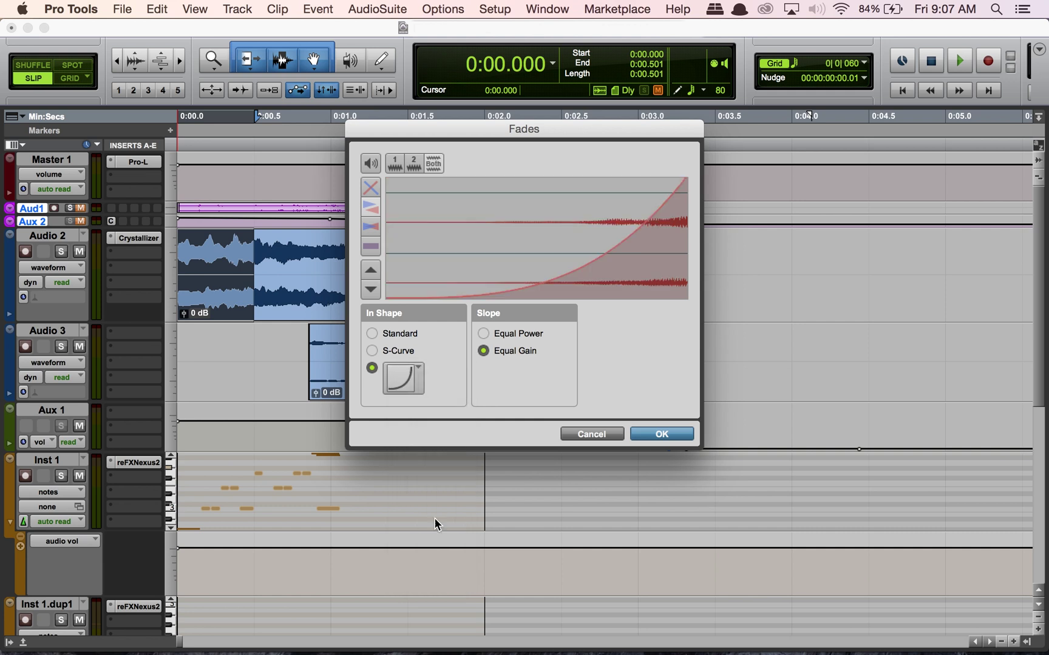
{"action": "left_click", "coordinate": [394, 381]}
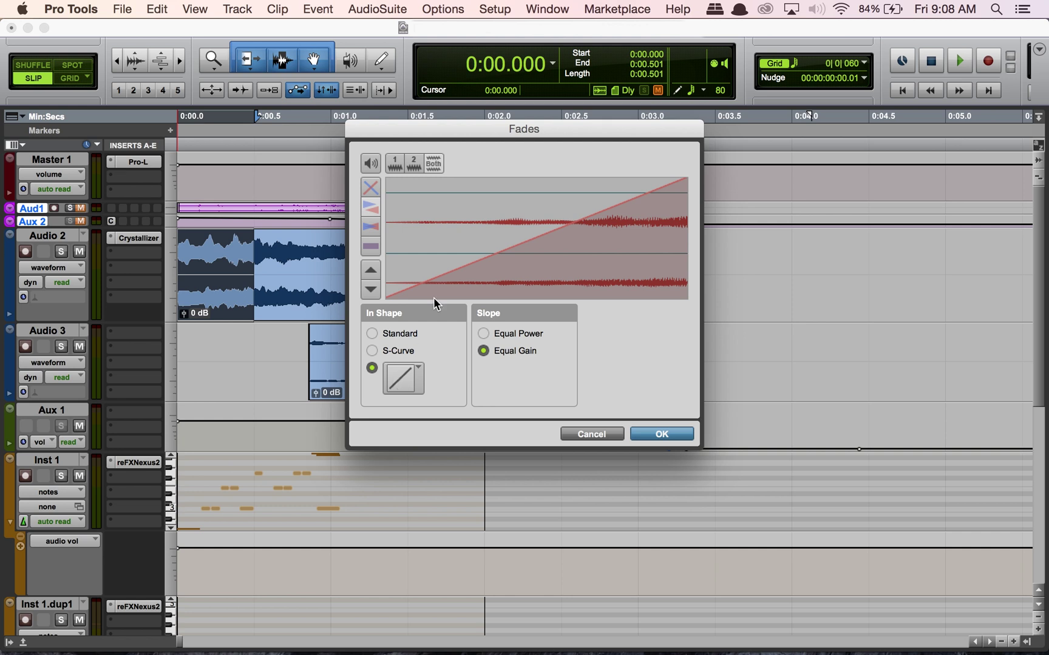
{"action": "left_click", "coordinate": [408, 333]}
{"action": "left_click_drag", "start_coordinate": [607, 255], "coordinate": [617, 292]}
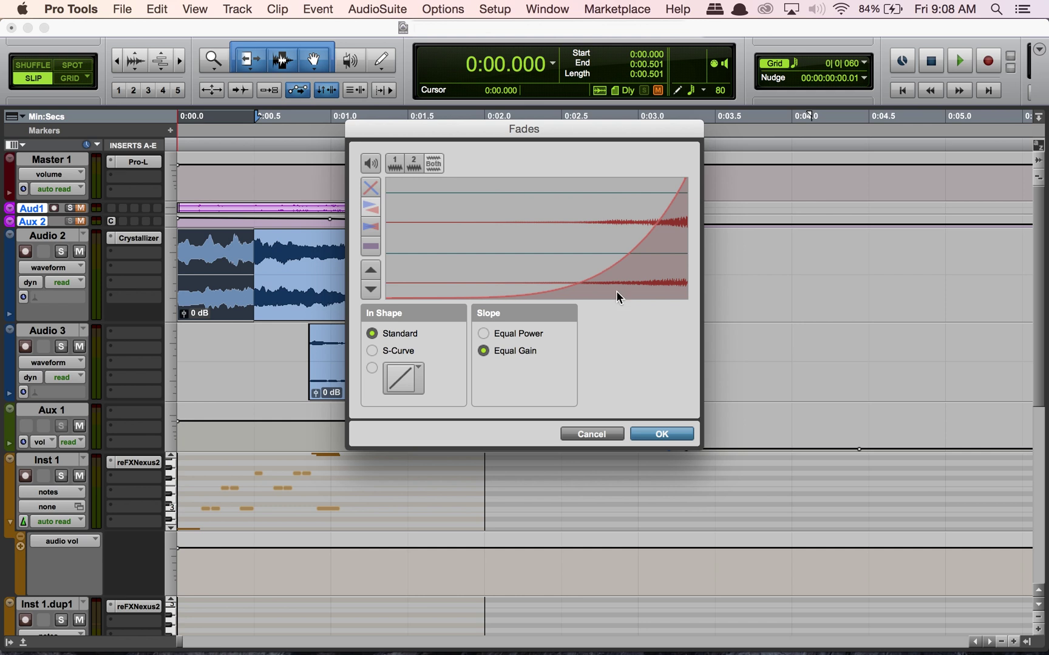
{"action": "left_click", "coordinate": [389, 354]}
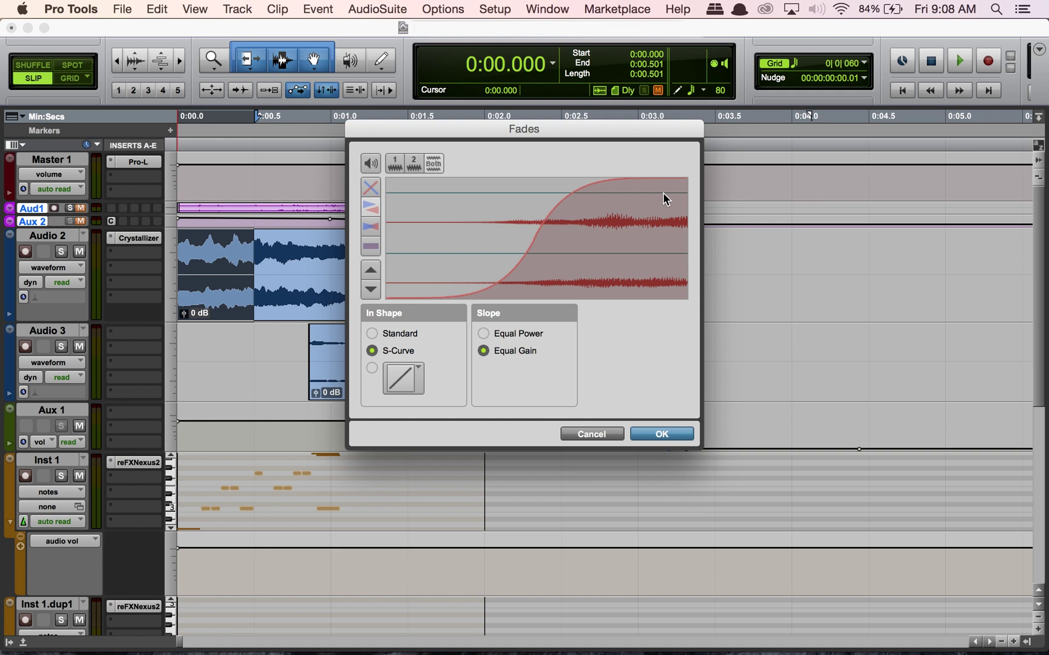
{"action": "left_click", "coordinate": [372, 333]}
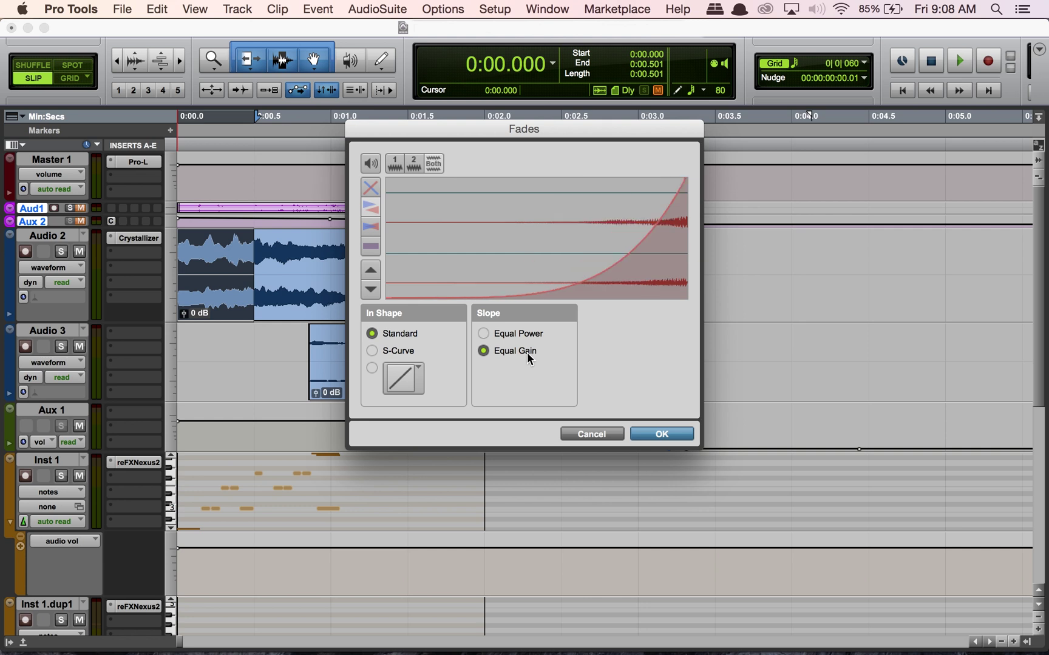
{"action": "left_click", "coordinate": [525, 333]}
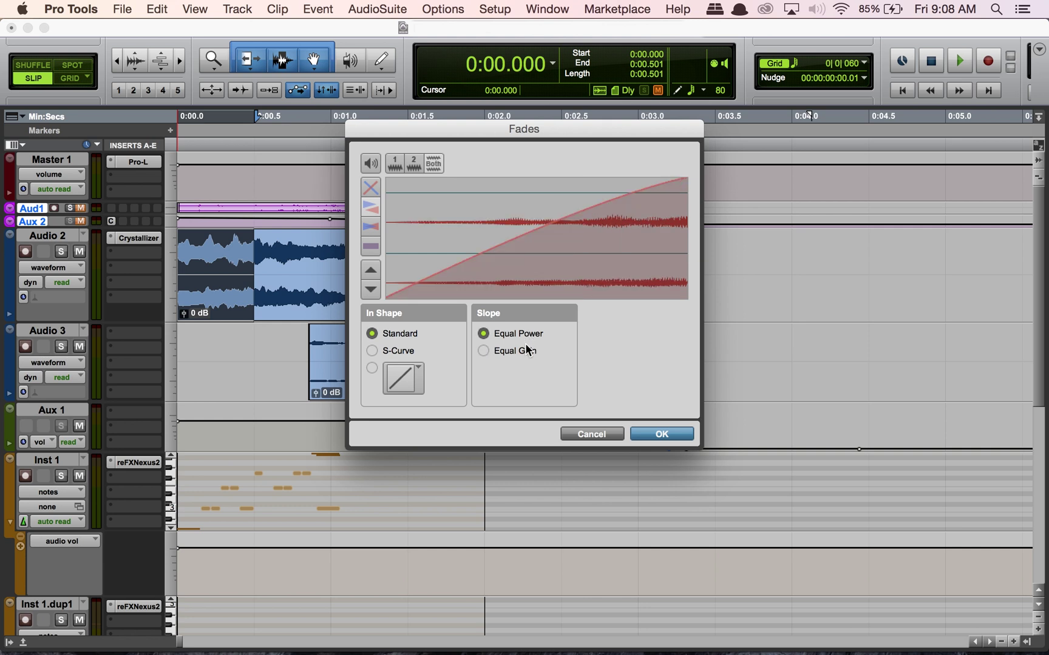
Step: Switch the fade-in slope back to Equal Gain for a steep, late-rising concave curve
{"action": "left_click", "coordinate": [528, 352]}
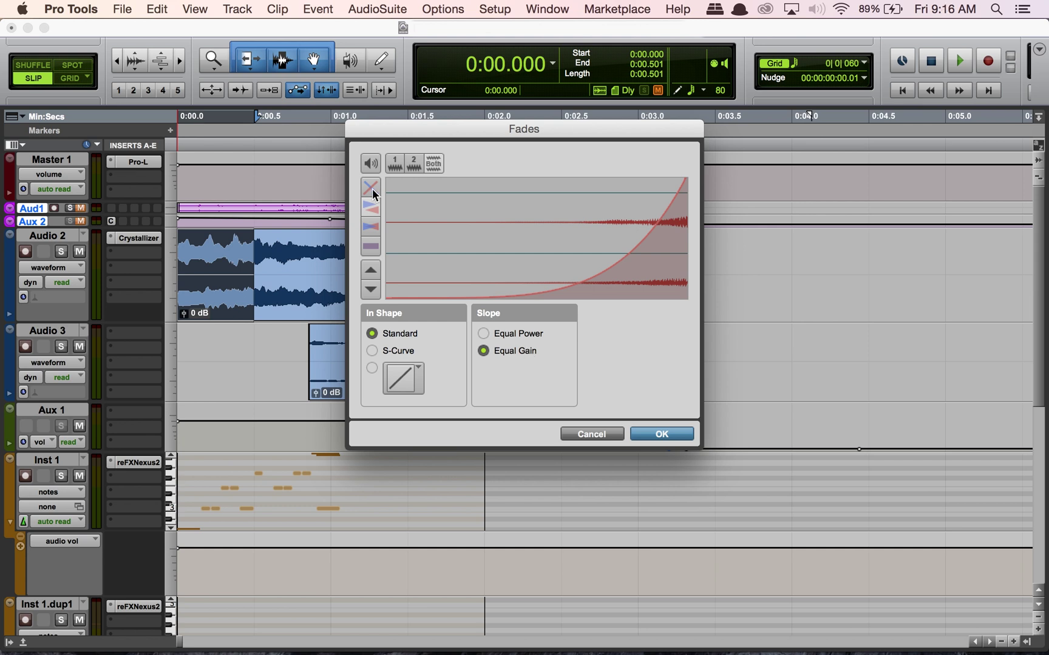
{"action": "left_click", "coordinate": [370, 189]}
{"action": "left_click", "coordinate": [369, 226]}
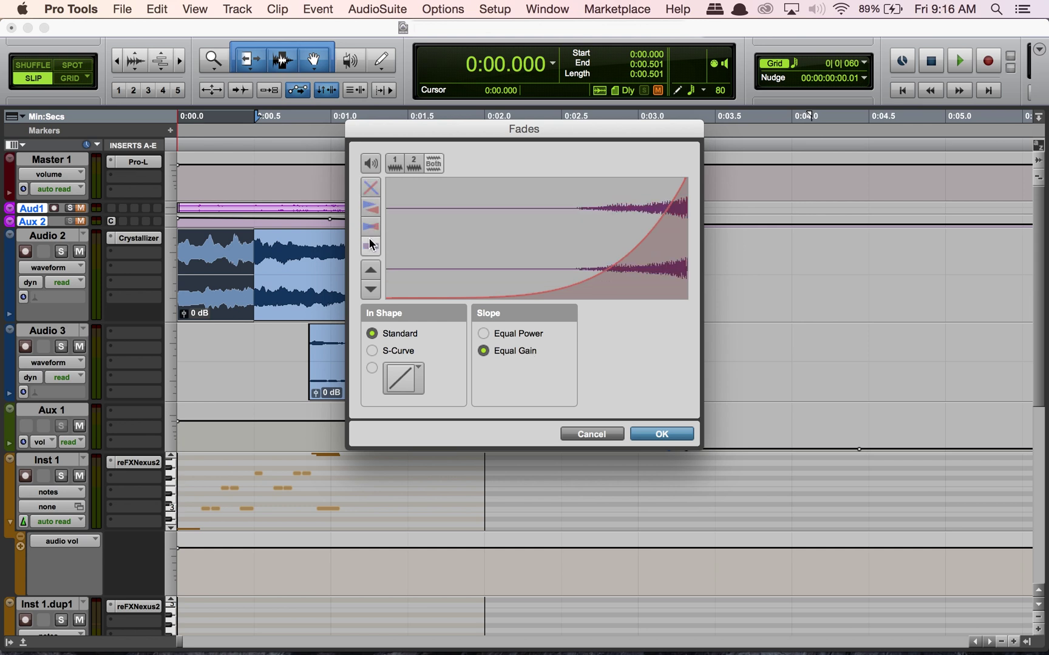
{"action": "left_click", "coordinate": [367, 207]}
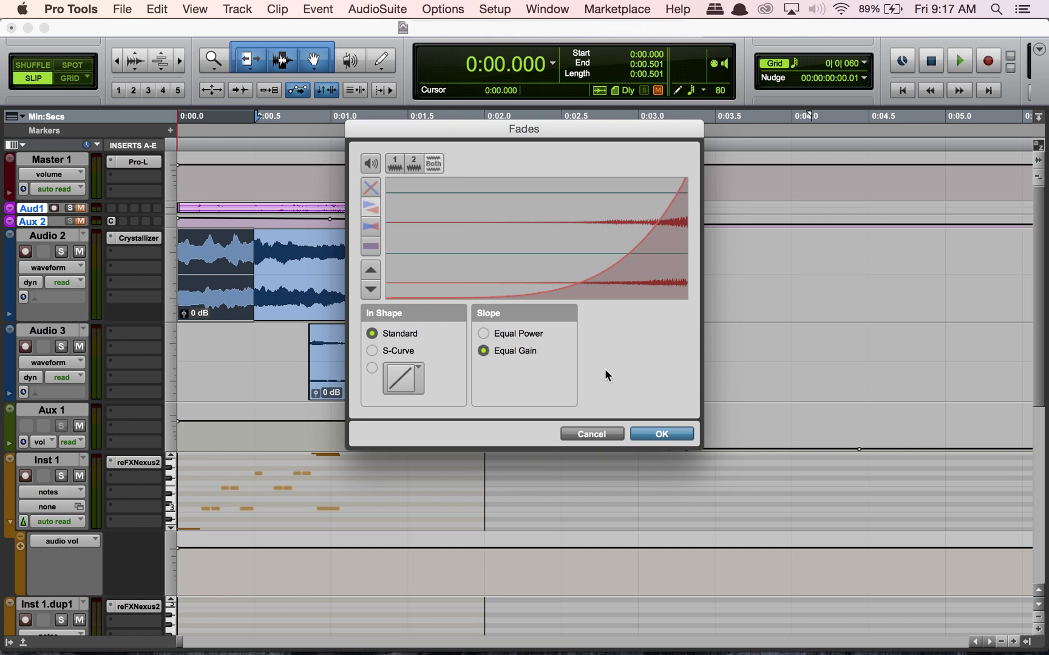
Step: Apply the curved Audio 2 fade-in, then add a linear fade-in over the start of Audio 3
{"action": "left_click", "coordinate": [659, 435]}
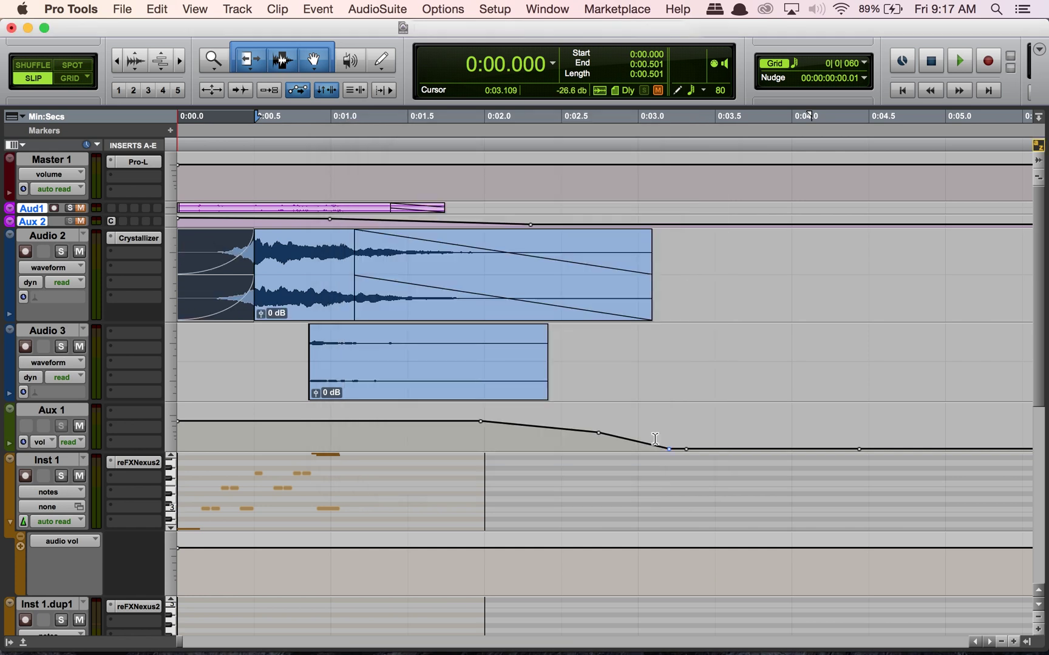
{"action": "left_click", "coordinate": [225, 297]}
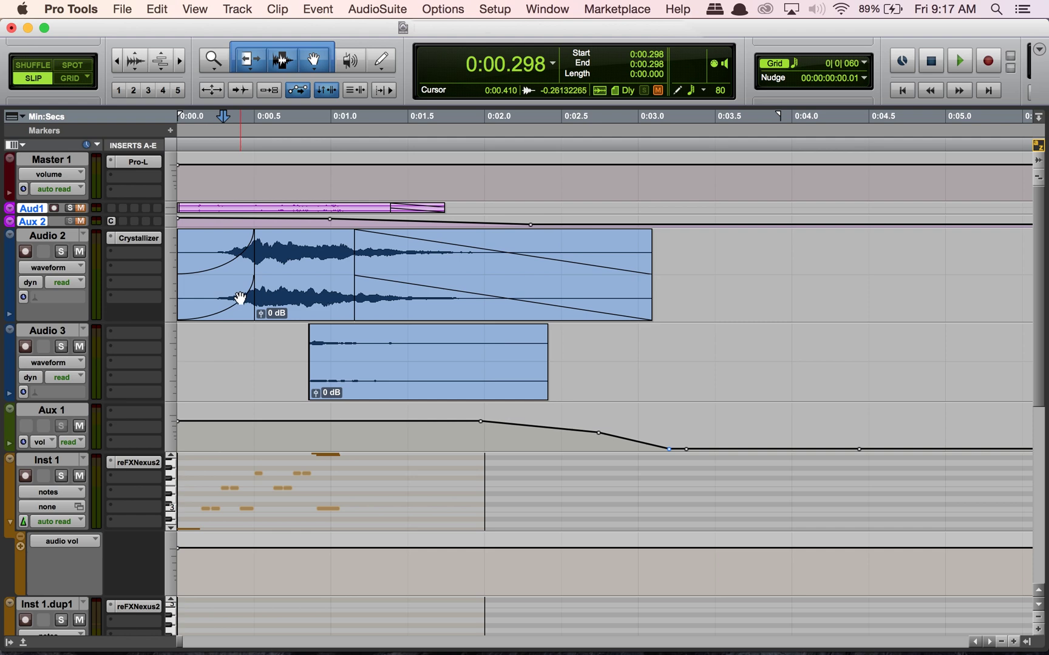
{"action": "left_click", "coordinate": [335, 387]}
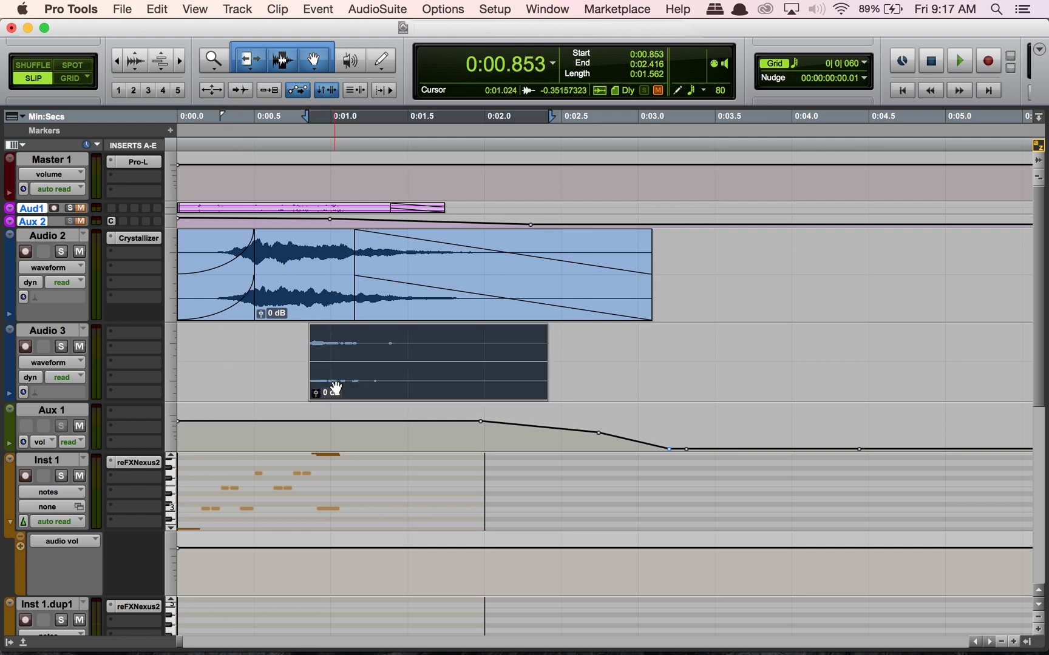
{"action": "key", "text": "super+bracketright"}
{"action": "key", "text": "super+bracketright"}
{"action": "key", "text": "super+bracketright"}
{"action": "key", "text": "super+bracketright"}
{"action": "key", "text": "super+bracketright"}
{"action": "key", "text": "super+bracketright"}
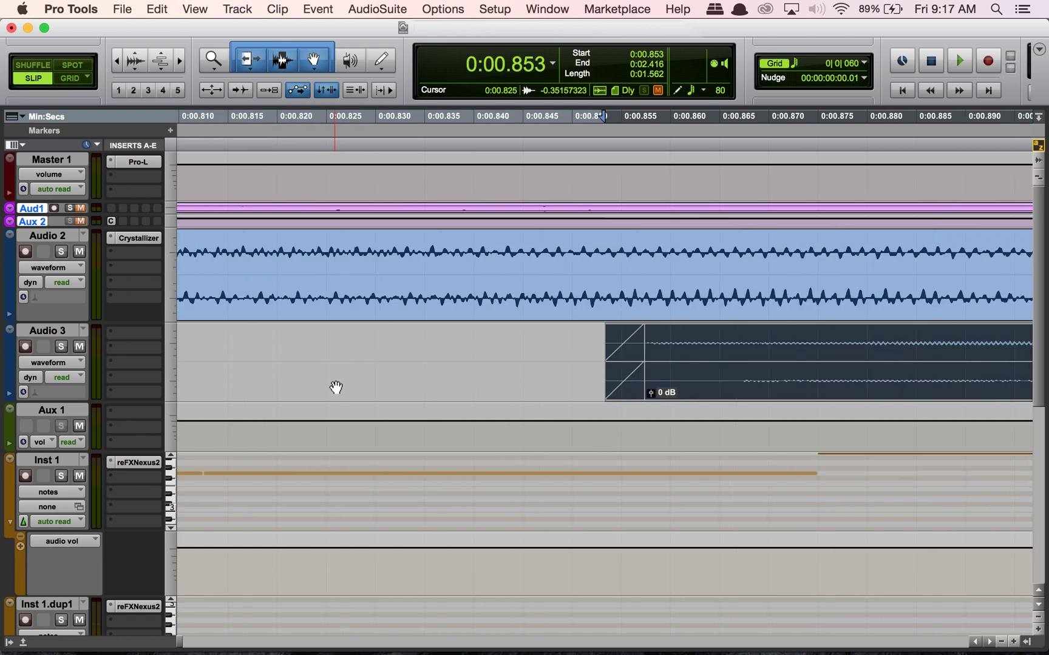
{"action": "key", "text": "super+bracketleft"}
{"action": "key", "text": "super+bracketleft"}
{"action": "key", "text": "super+bracketleft"}
{"action": "key", "text": "super+bracketleft"}
{"action": "key", "text": "super+bracketleft"}
{"action": "key", "text": "super+bracketleft"}
{"action": "left_click", "coordinate": [257, 345]}
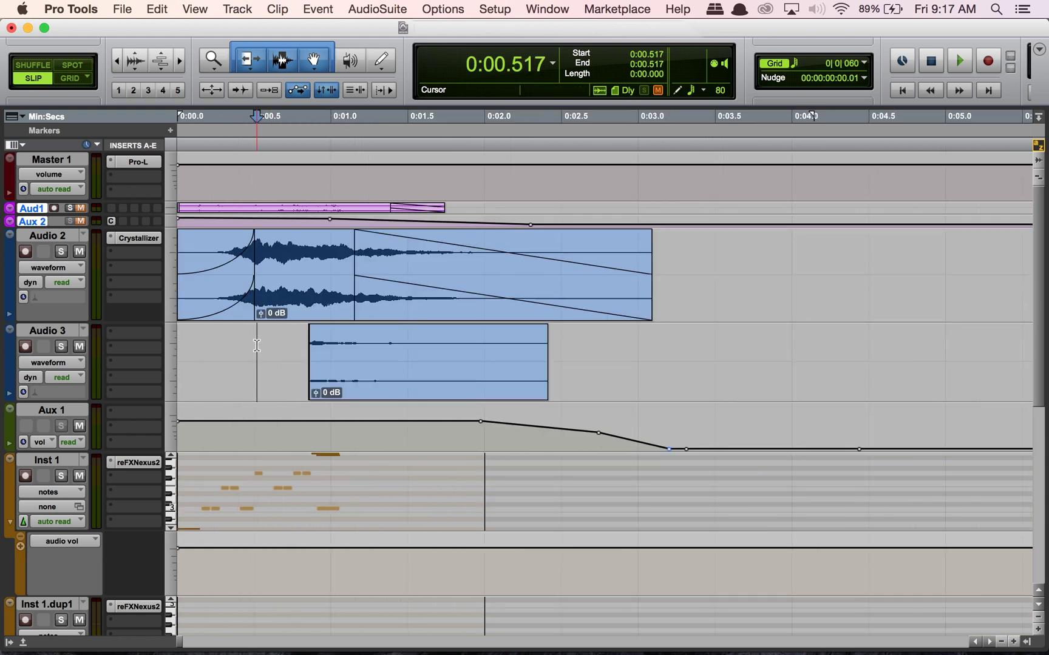
{"action": "left_click_drag", "start_coordinate": [275, 349], "coordinate": [382, 352]}
{"action": "key", "text": "super+f"}
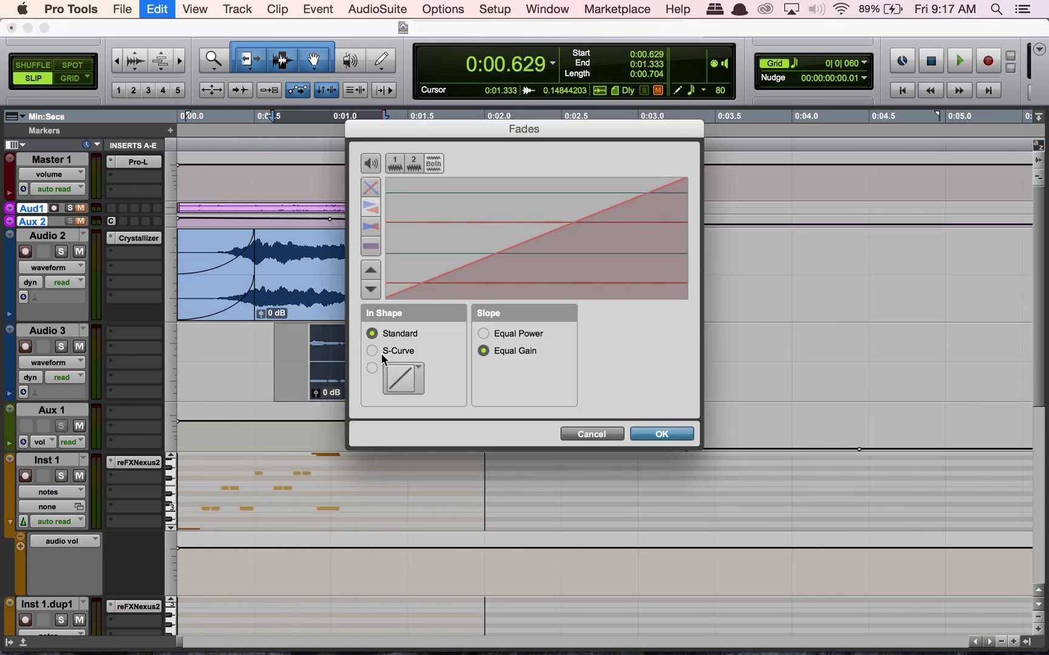
{"action": "left_click", "coordinate": [659, 437]}
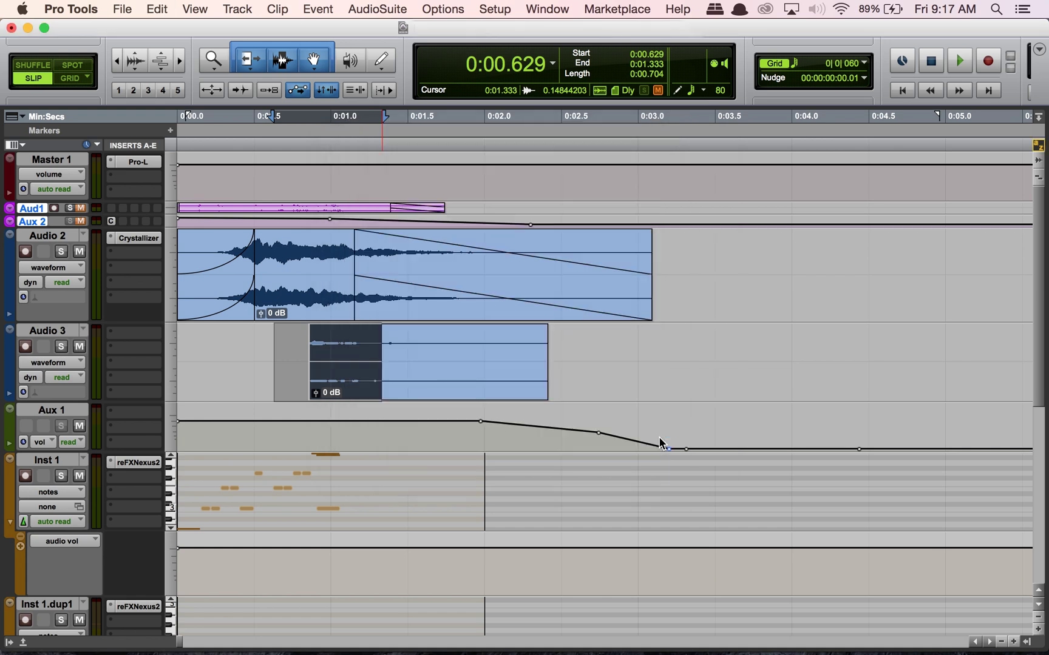
Step: Shorten Audio 3's opening fade so the clip starts near 0:01.87
{"action": "left_click", "coordinate": [264, 349]}
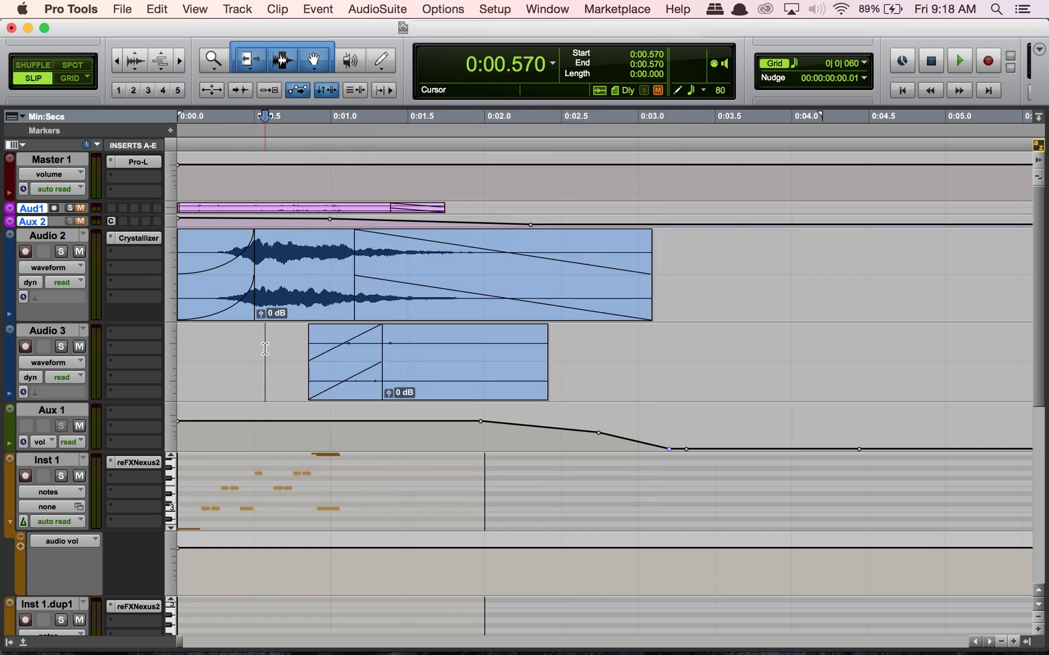
{"action": "left_click", "coordinate": [368, 362]}
{"action": "left_click_drag", "start_coordinate": [368, 363], "coordinate": [468, 377]}
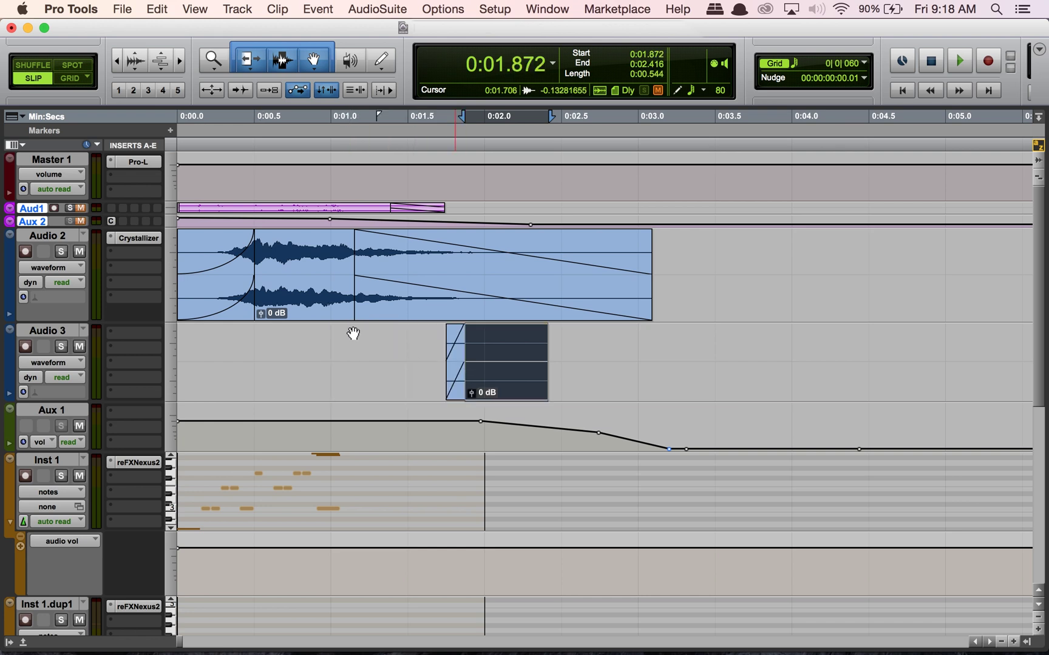
Step: Stretch Audio 2's fade-in to about 0:00.880 and audition it, restoring it after a deletion
{"action": "left_click_drag", "start_coordinate": [247, 251], "coordinate": [313, 252]}
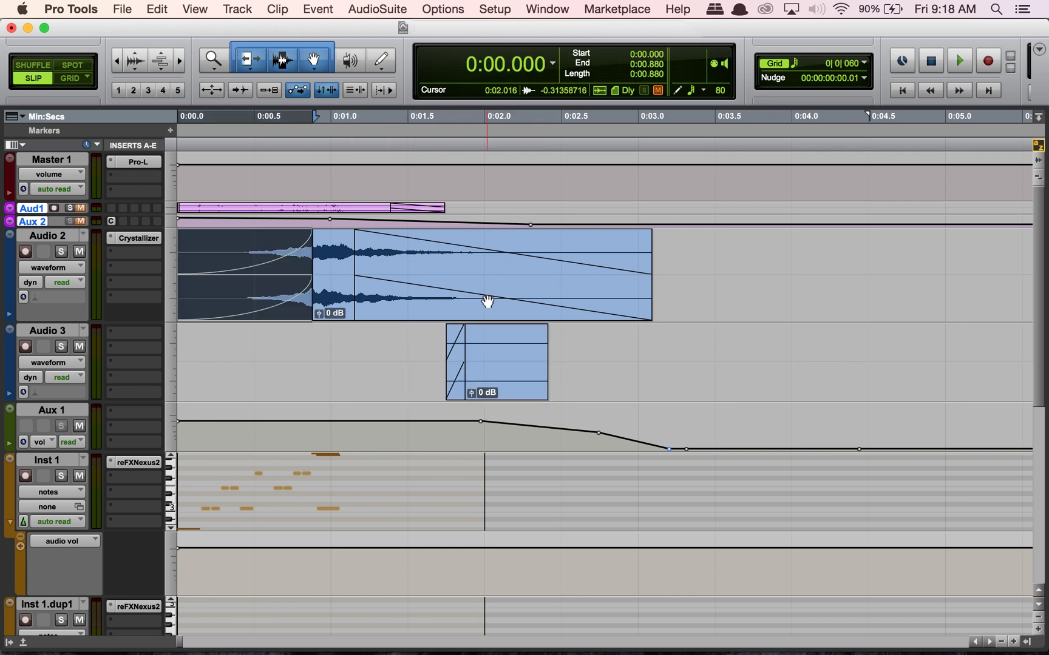
{"action": "key", "text": "space"}
{"action": "key", "text": "Delete"}
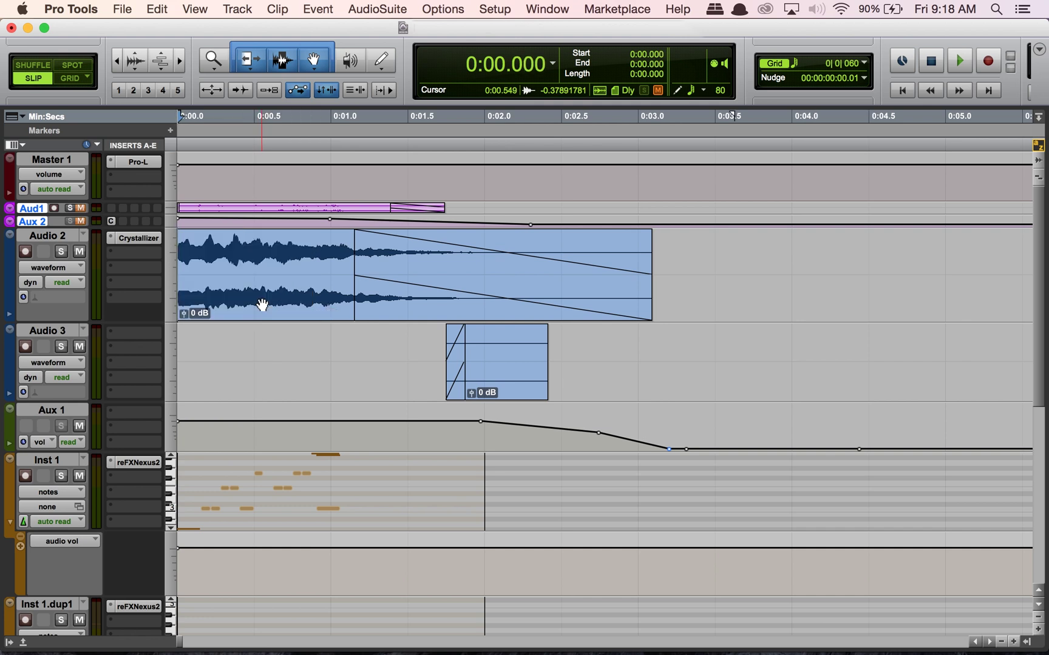
{"action": "key", "text": "super+z"}
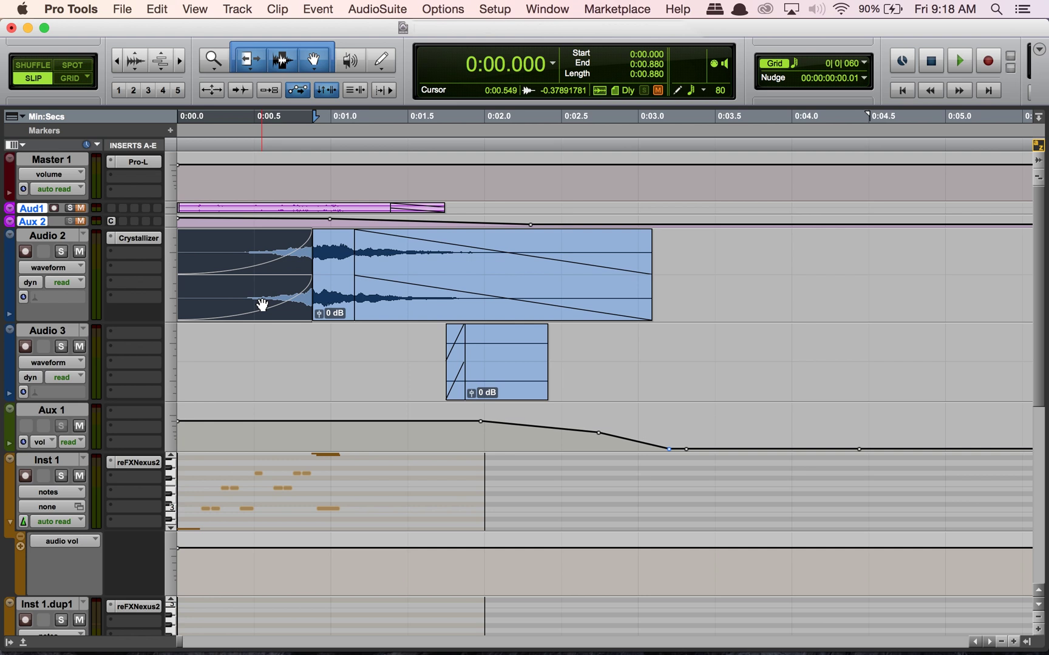
{"action": "left_click", "coordinate": [258, 350]}
{"action": "left_click", "coordinate": [259, 351]}
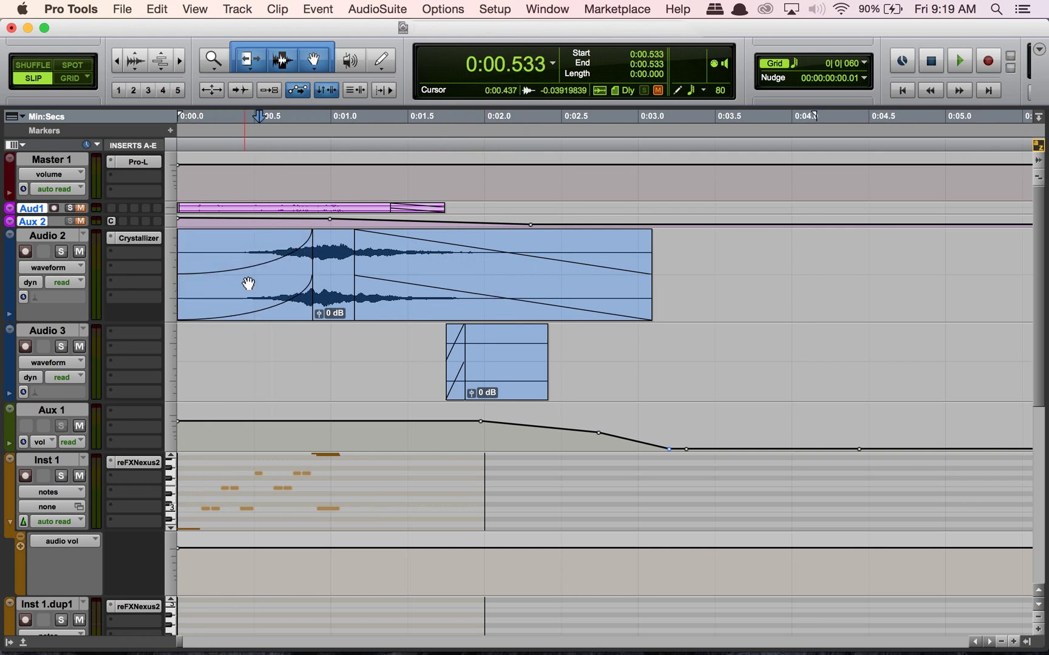
Step: Reshape Audio 2's fade-out into a steep exponential drop running from about 0:01.15 to 0:03.09
{"action": "double_click", "coordinate": [396, 305]}
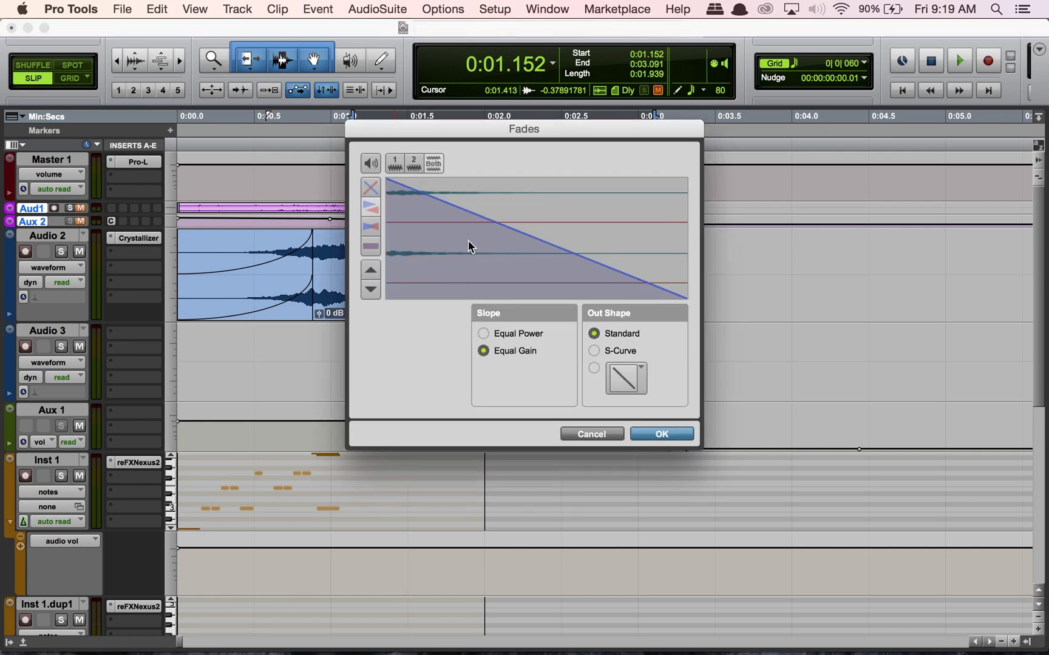
{"action": "left_click_drag", "start_coordinate": [478, 227], "coordinate": [582, 188]}
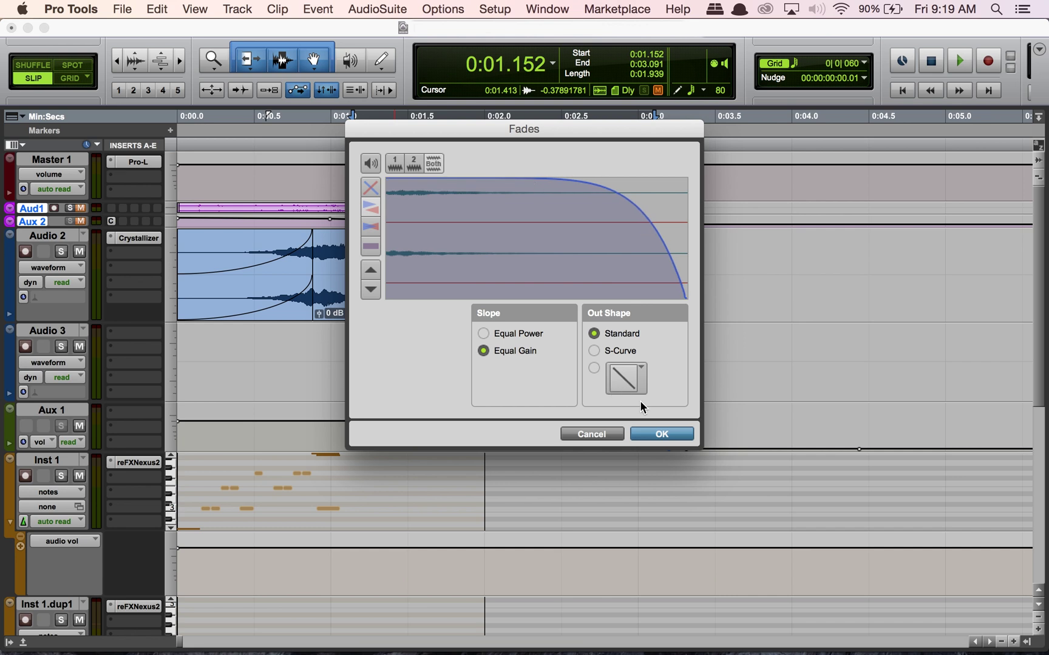
{"action": "left_click", "coordinate": [662, 434]}
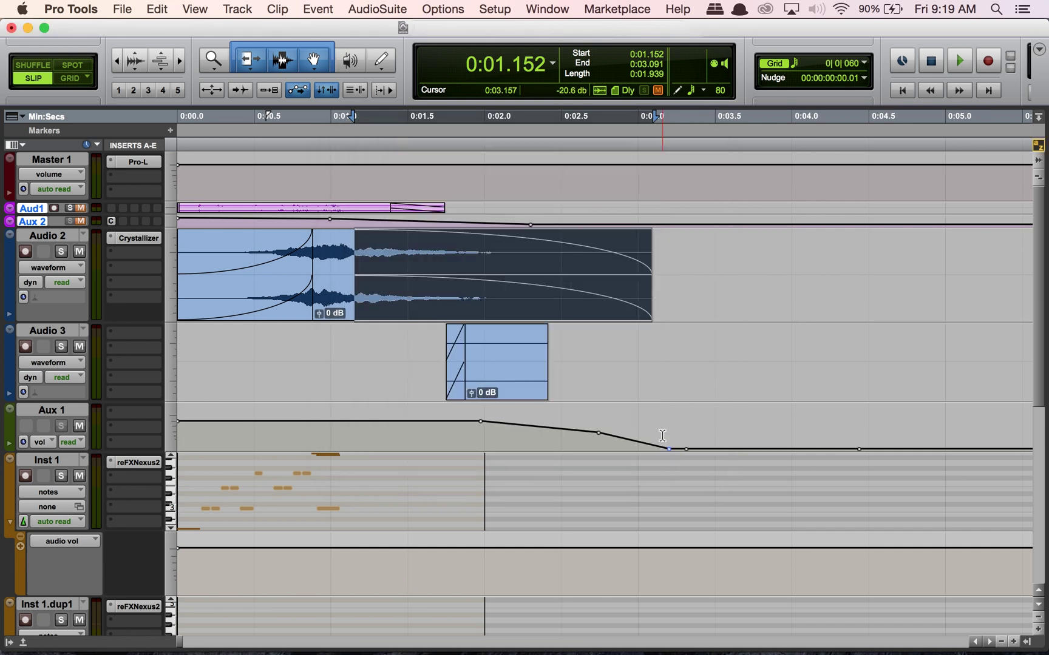
{"action": "double_click", "coordinate": [536, 309]}
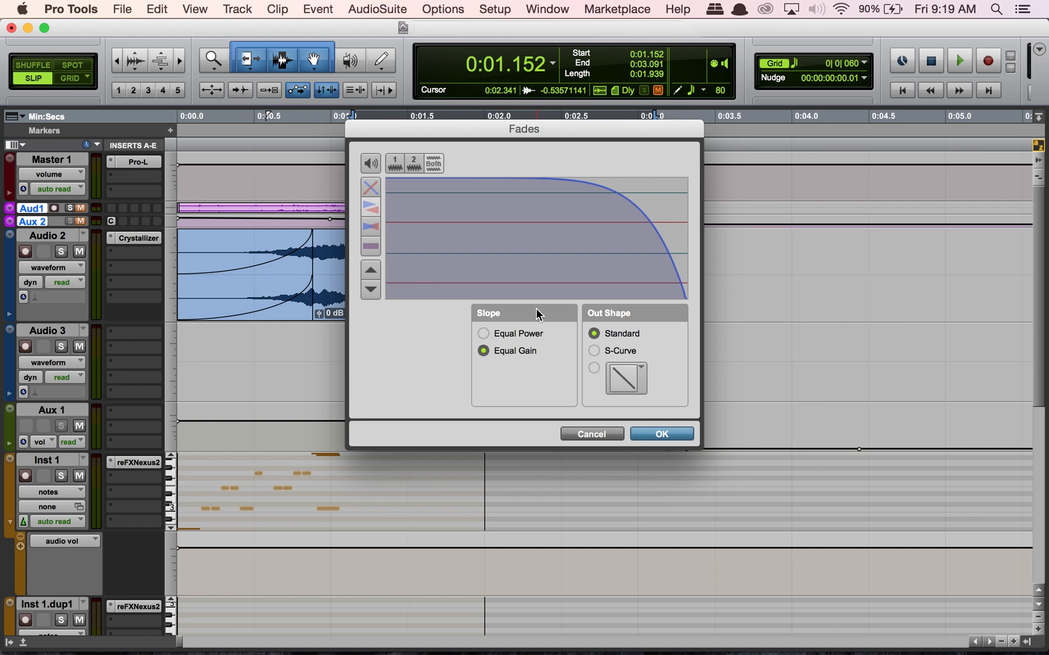
{"action": "left_click_drag", "start_coordinate": [613, 216], "coordinate": [515, 311]}
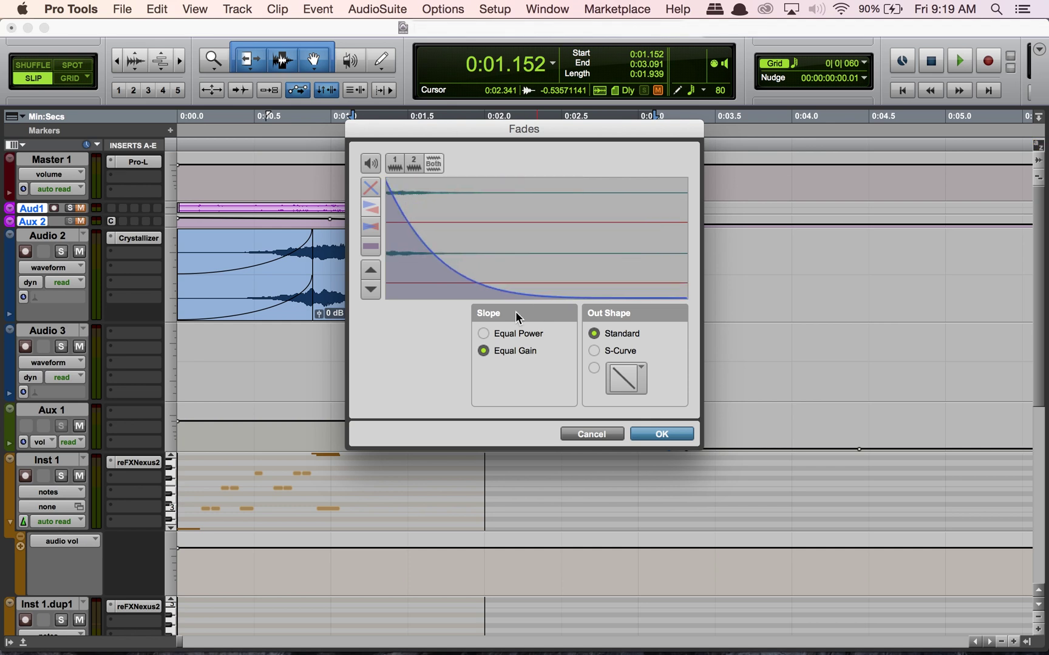
{"action": "left_click", "coordinate": [647, 435]}
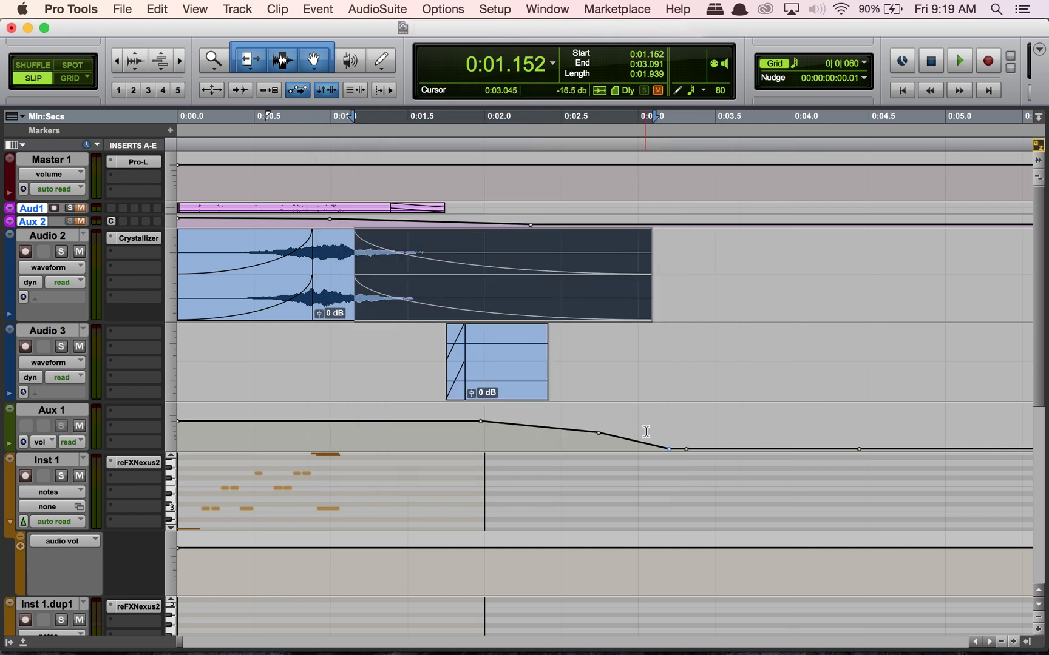
Step: Split the Audio 2 clip at 0:01.007 and shift the right-hand piece
{"action": "key", "text": "super+bracketright"}
{"action": "key", "text": "super+bracketright"}
{"action": "key", "text": "super+bracketright"}
{"action": "key", "text": "super+bracketright"}
{"action": "key", "text": "super+bracketright"}
{"action": "left_click", "coordinate": [553, 263]}
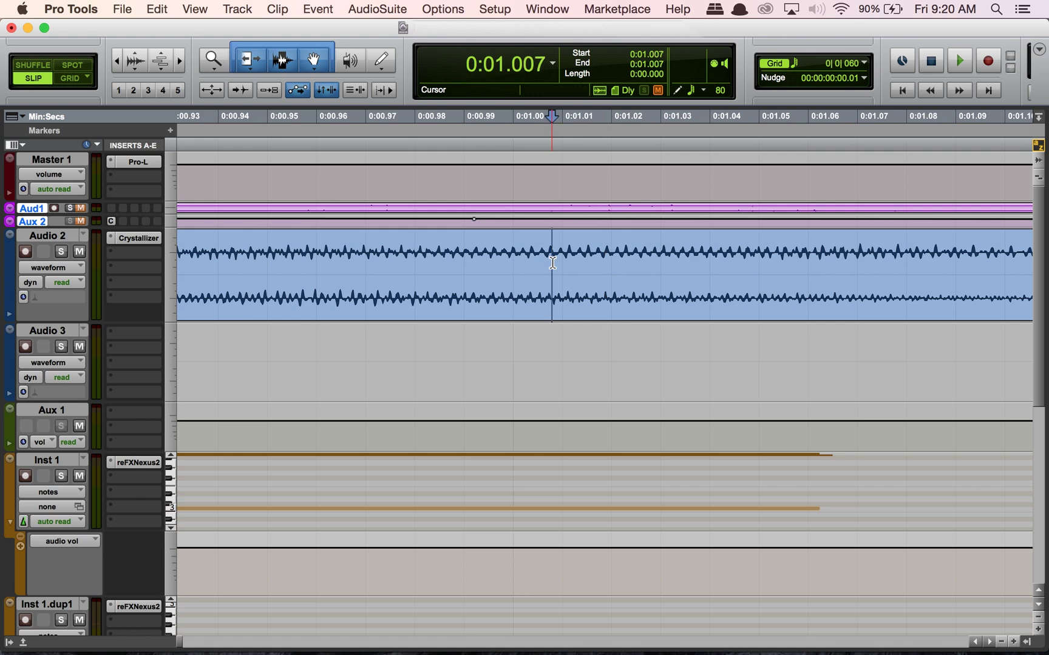
{"action": "key", "text": "super+e"}
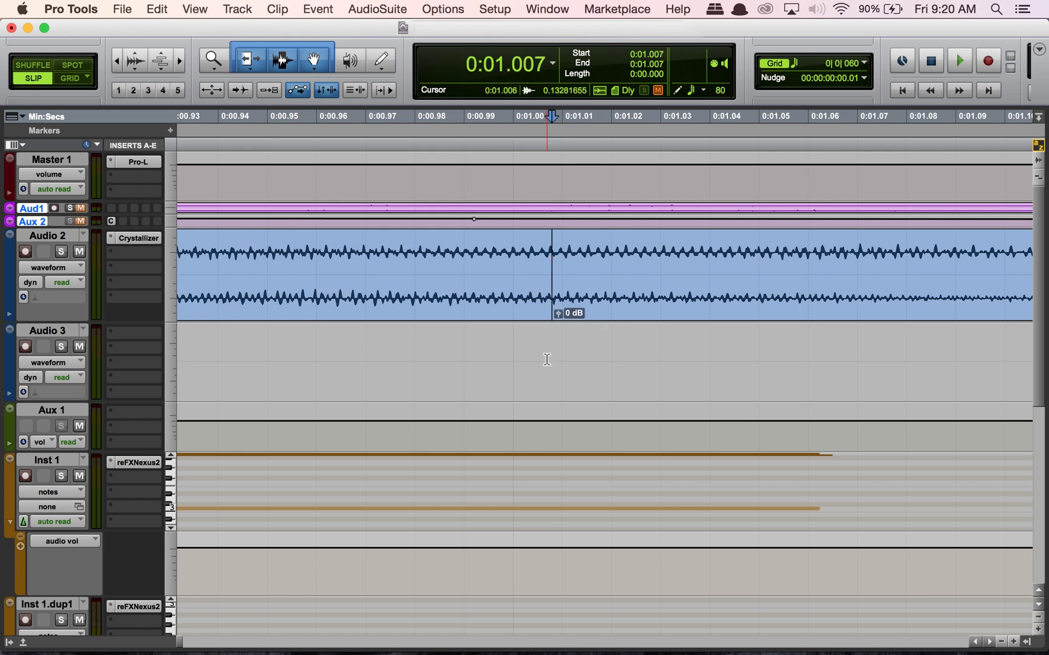
{"action": "left_click_drag", "start_coordinate": [627, 297], "coordinate": [578, 297]}
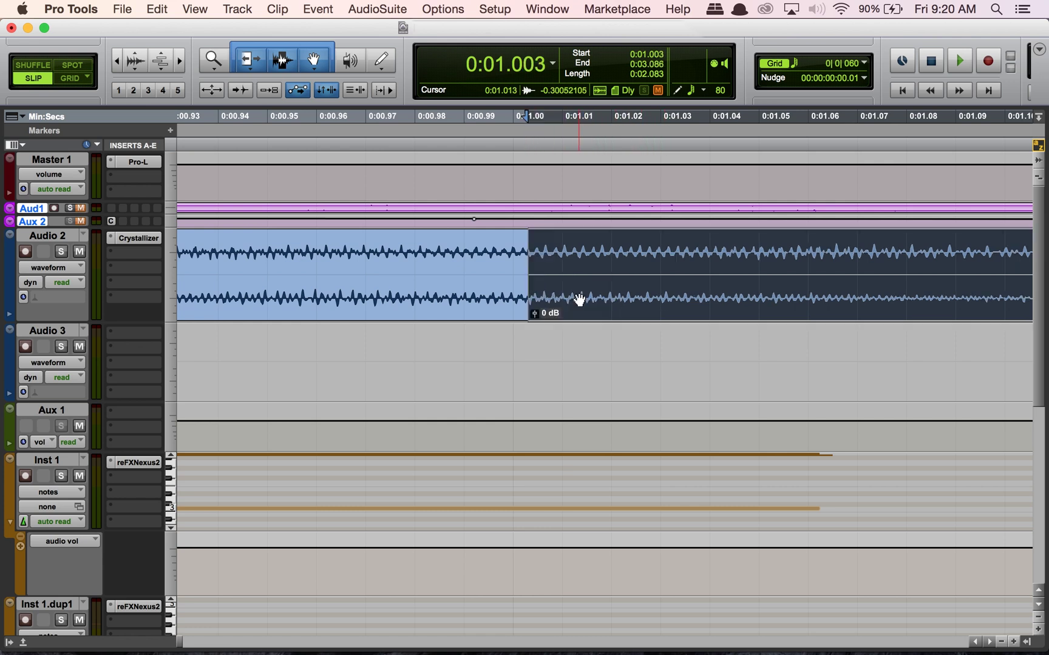
Step: Try a short fade, a crossfade and a fade-out/fade-in pair at the join, undoing each
{"action": "left_click", "coordinate": [530, 314]}
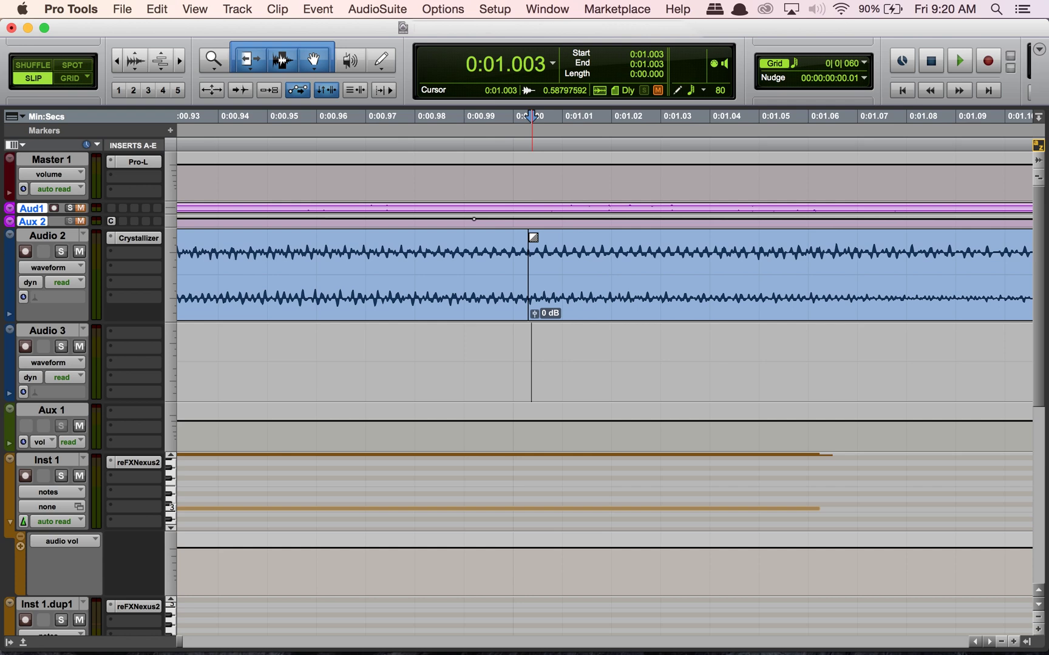
{"action": "left_click_drag", "start_coordinate": [534, 238], "coordinate": [487, 233]}
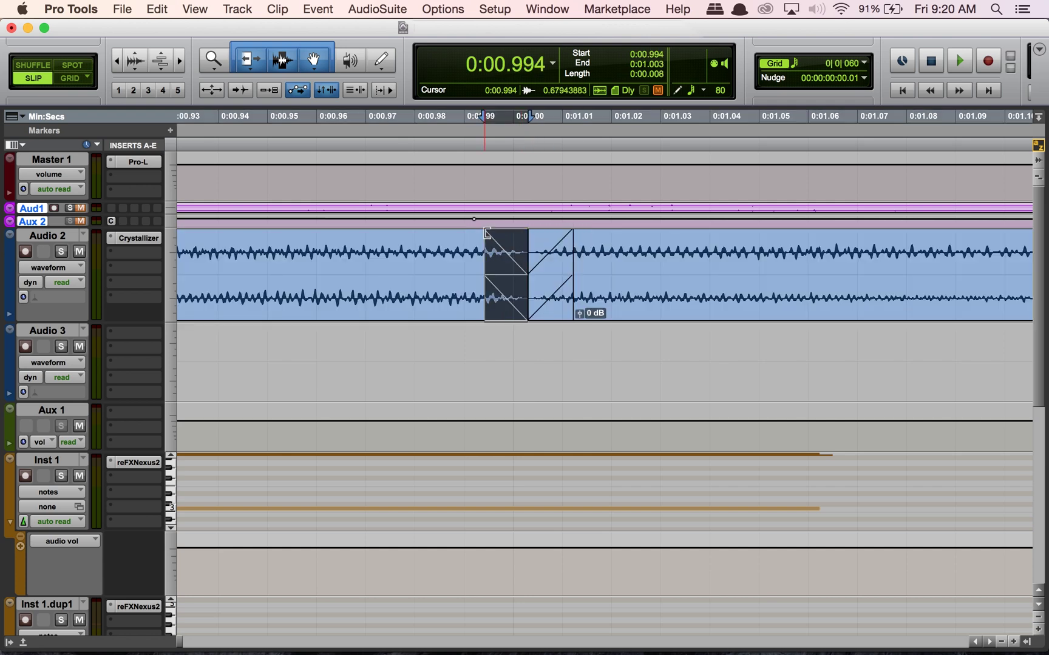
{"action": "left_click", "coordinate": [486, 234]}
{"action": "left_click", "coordinate": [529, 267]}
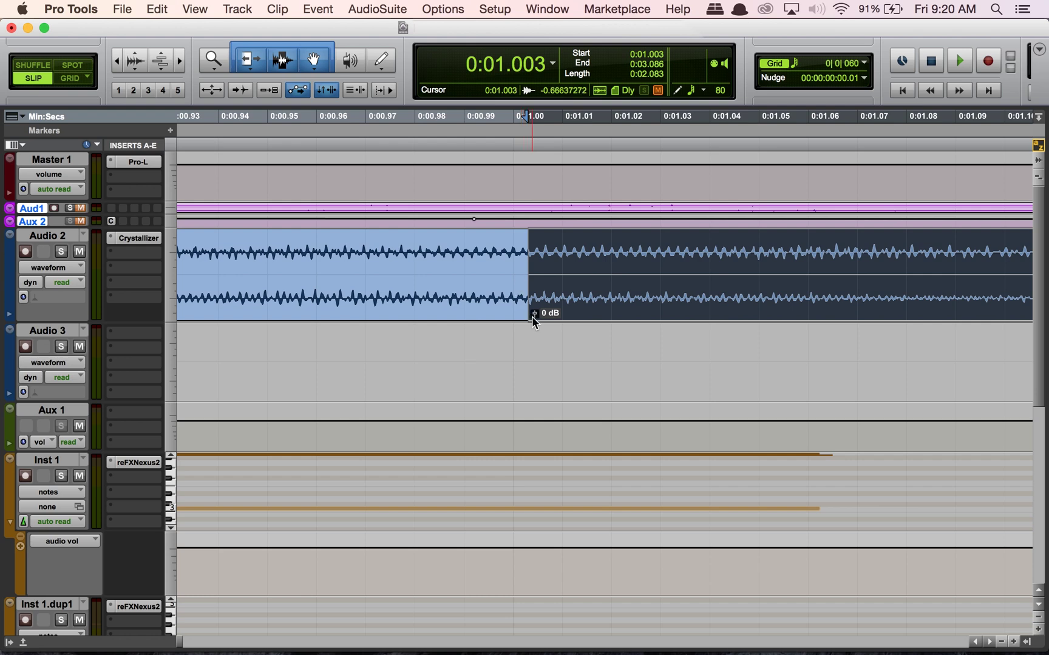
{"action": "left_click_drag", "start_coordinate": [534, 321], "coordinate": [440, 314]}
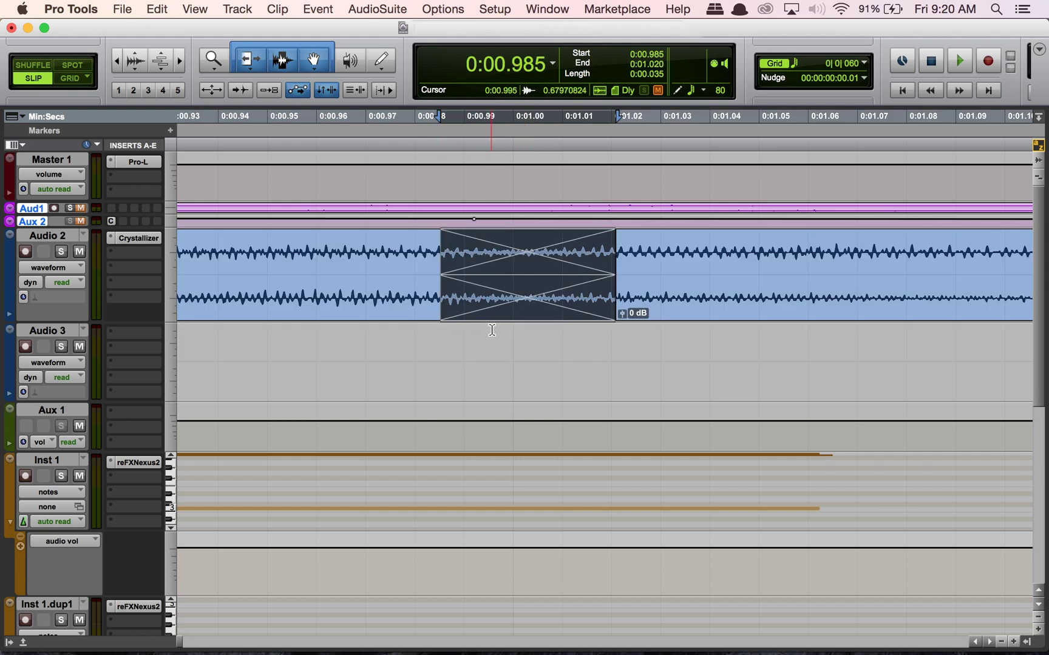
{"action": "key", "text": "super+z"}
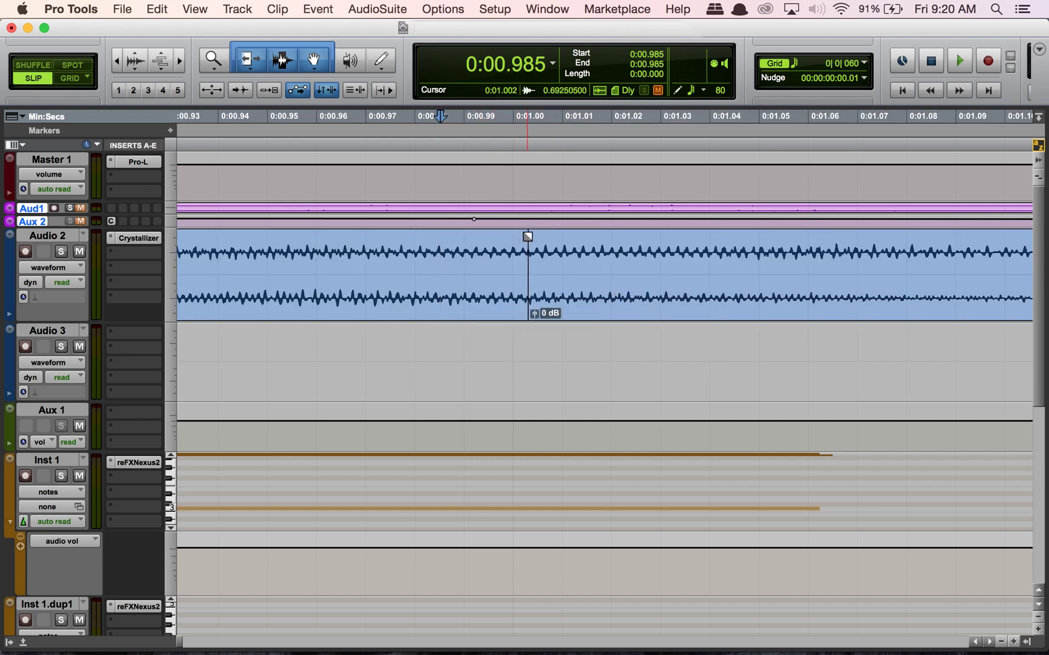
{"action": "left_click_drag", "start_coordinate": [527, 237], "coordinate": [588, 245]}
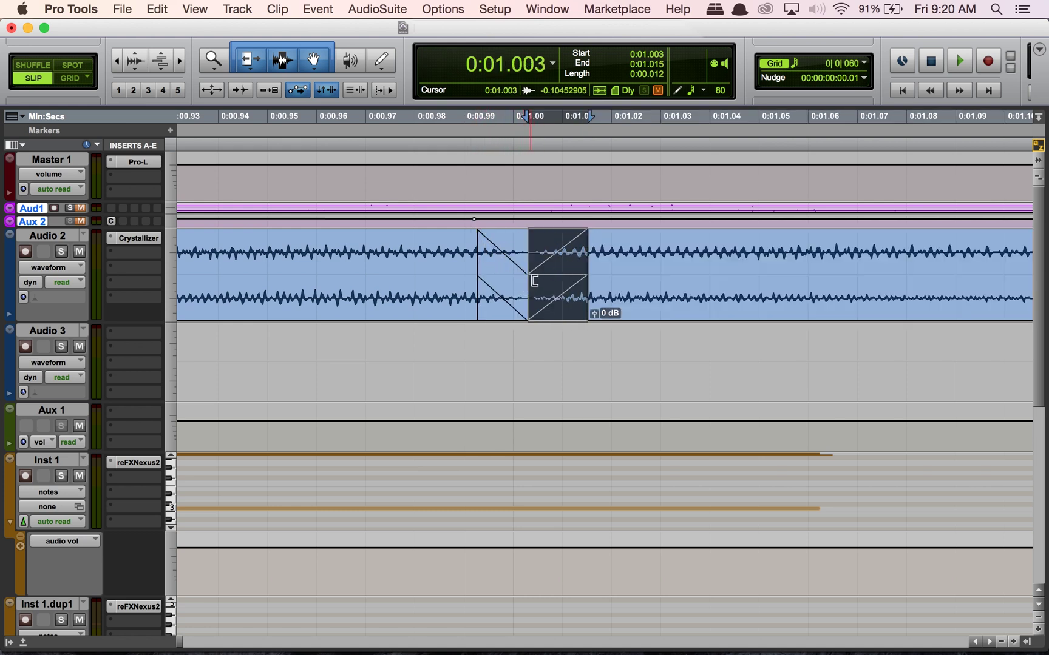
{"action": "key", "text": "super+z"}
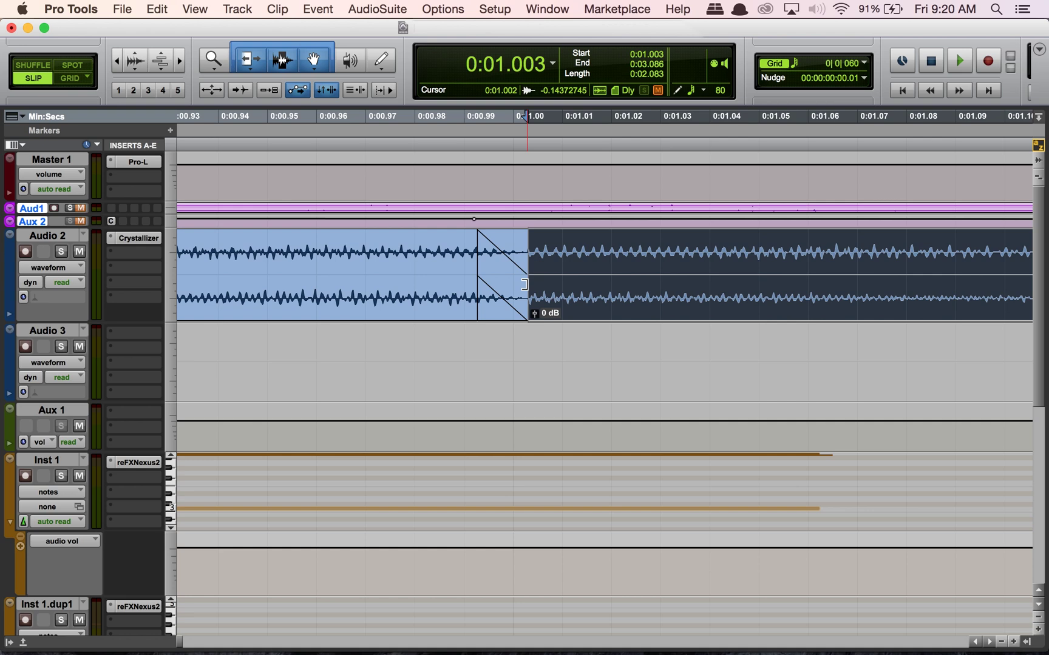
{"action": "key", "text": "super+z"}
Step: Draw a crossfade evenly across the Audio 2 join and select a wider range around it
{"action": "left_click_drag", "start_coordinate": [525, 318], "coordinate": [427, 317]}
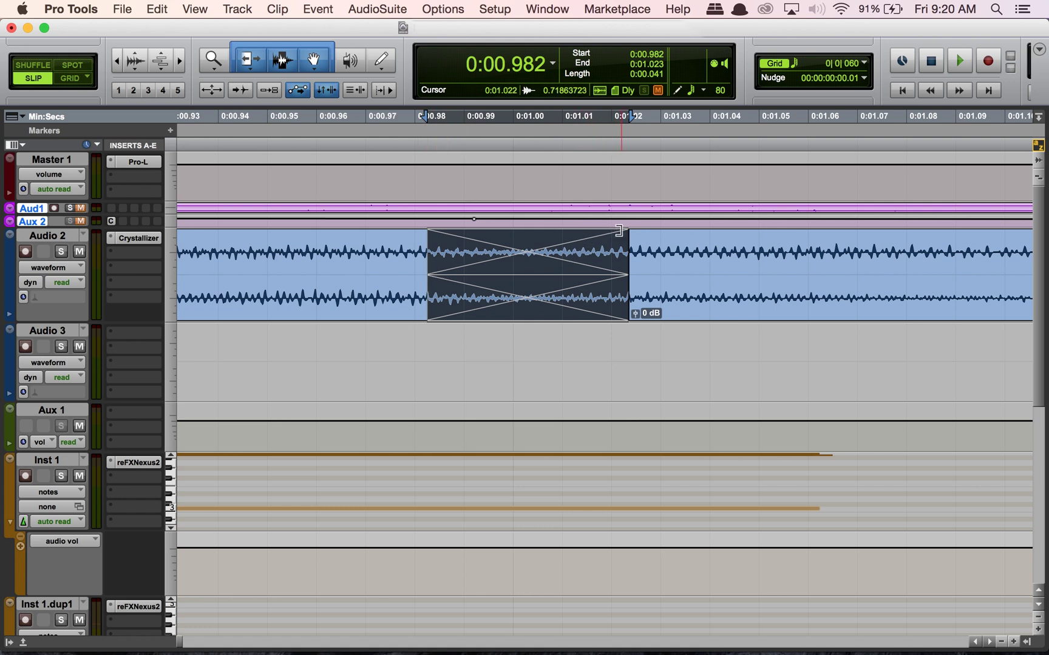
{"action": "key", "text": "super+z"}
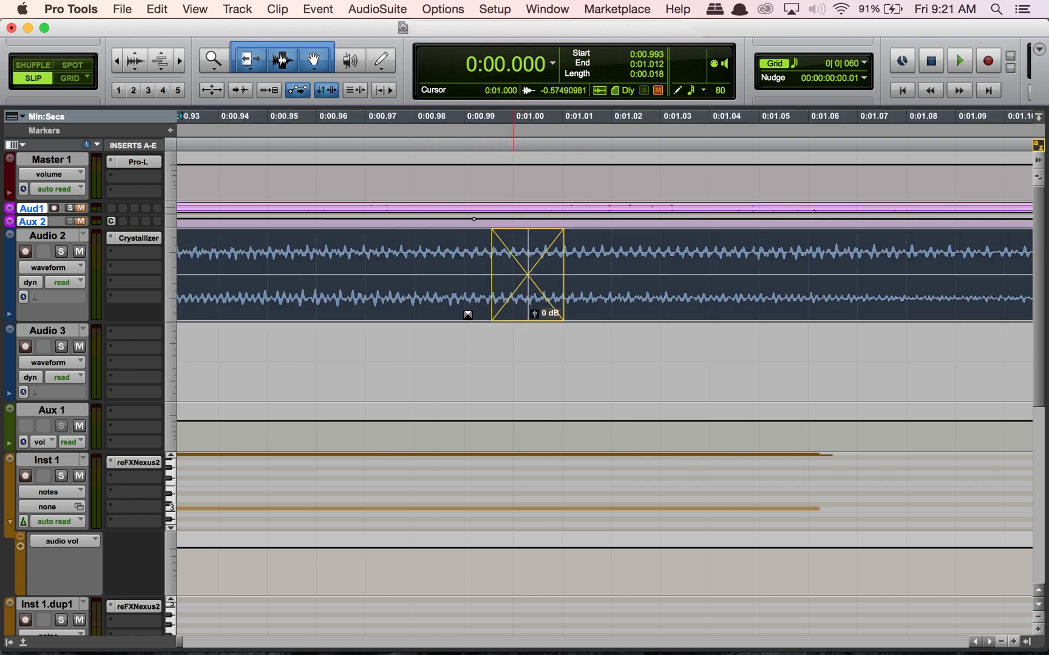
{"action": "left_click_drag", "start_coordinate": [467, 315], "coordinate": [415, 308]}
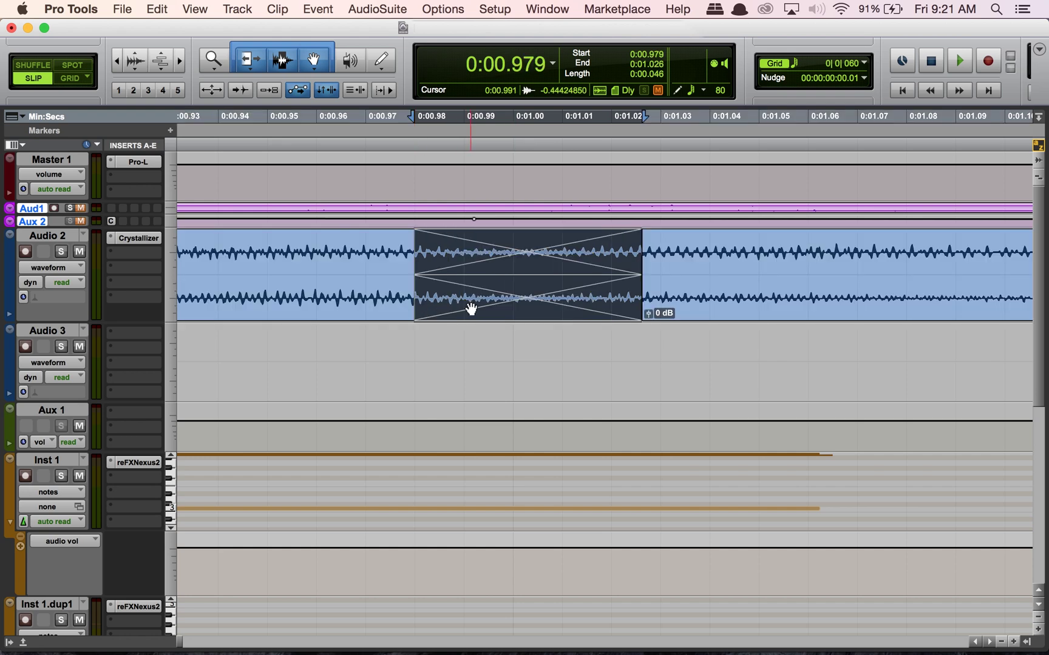
{"action": "left_click_drag", "start_coordinate": [709, 258], "coordinate": [375, 259]}
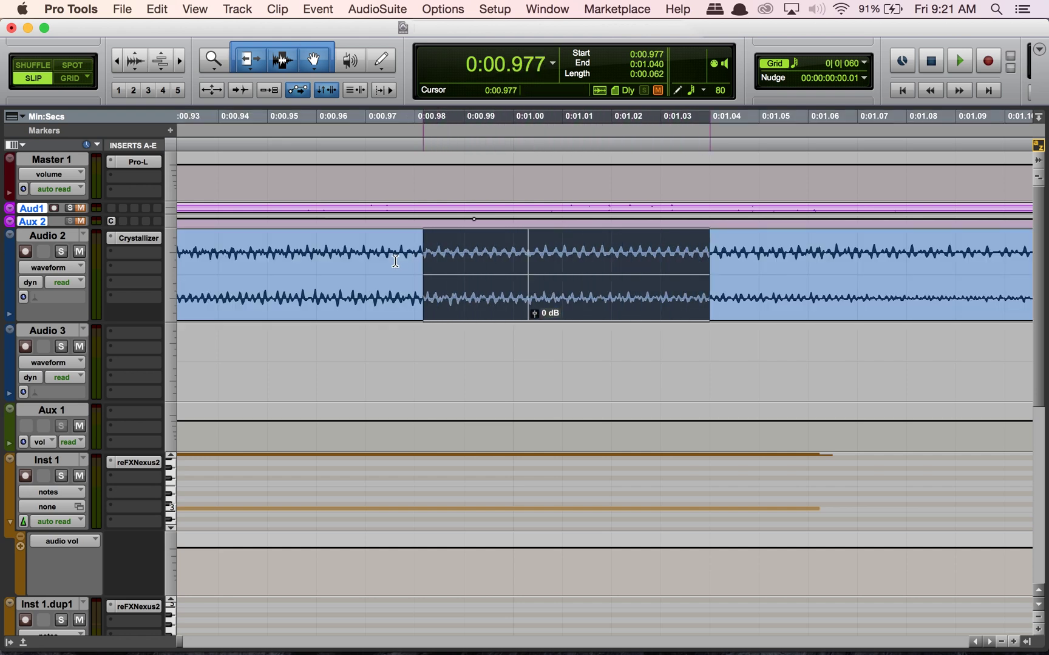
Step: Open the Fades dialog for the join and set Link Out/In to None
{"action": "key", "text": "super+f"}
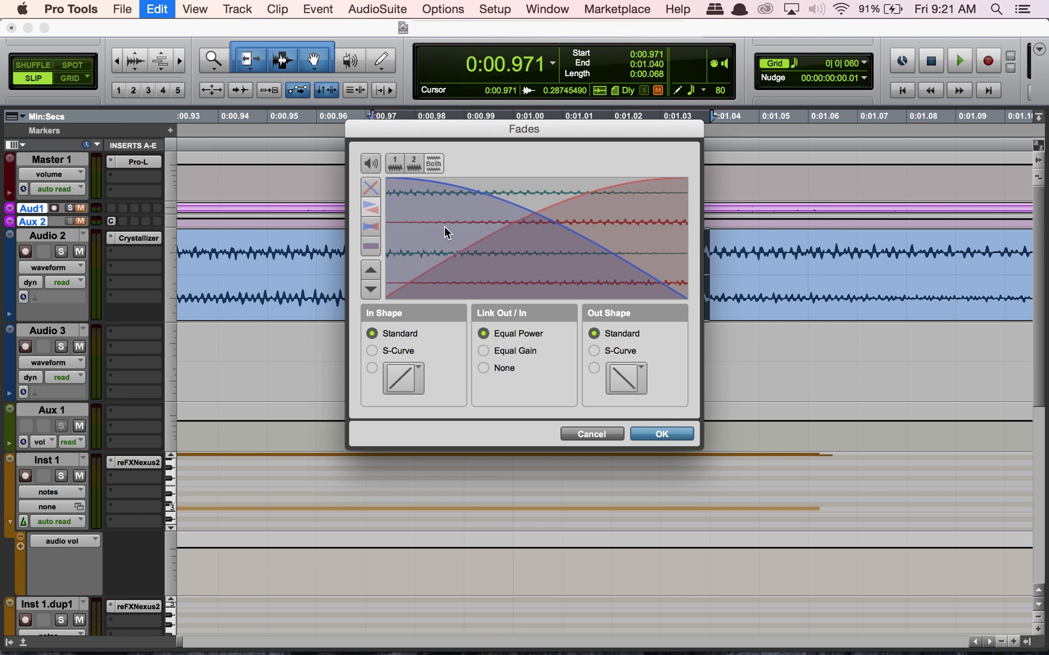
{"action": "left_click_drag", "start_coordinate": [533, 213], "coordinate": [495, 213]}
{"action": "left_click", "coordinate": [483, 351]}
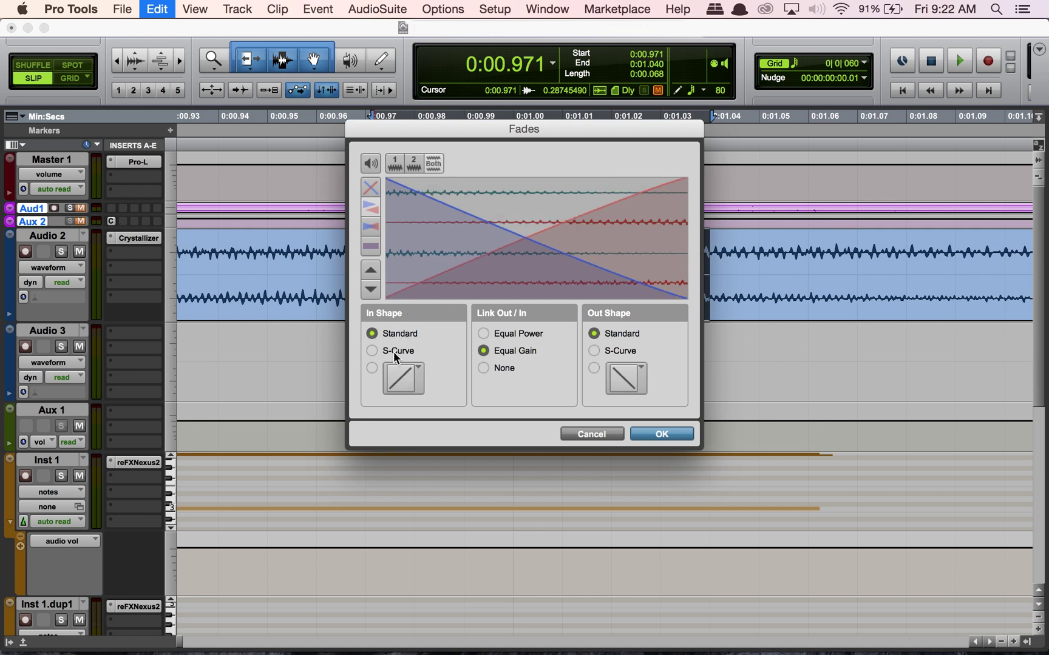
{"action": "left_click", "coordinate": [416, 386]}
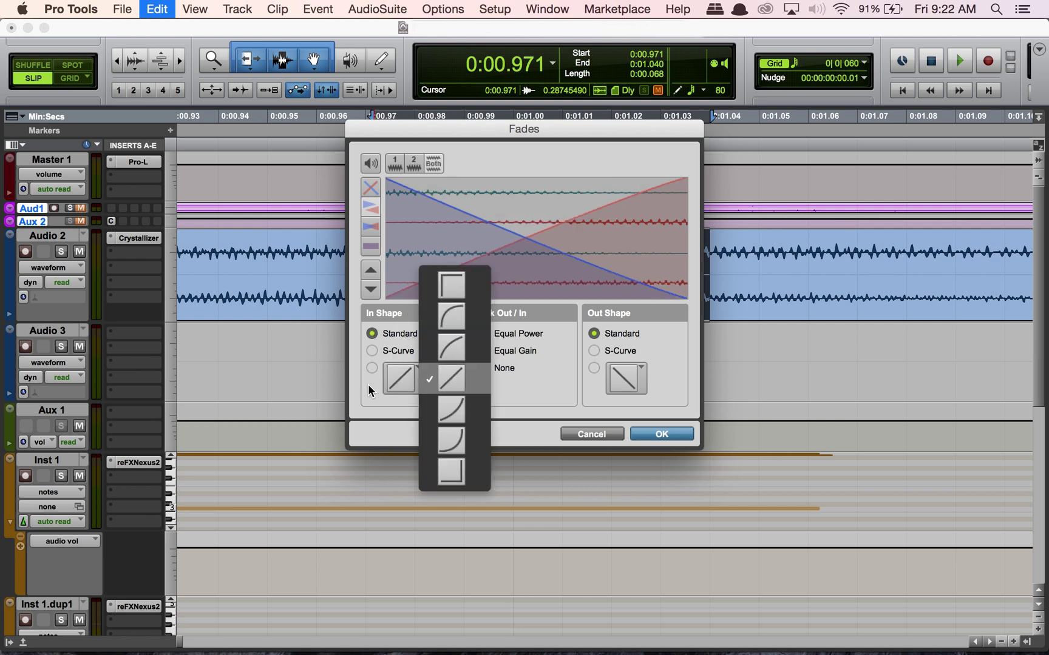
{"action": "left_click", "coordinate": [475, 374]}
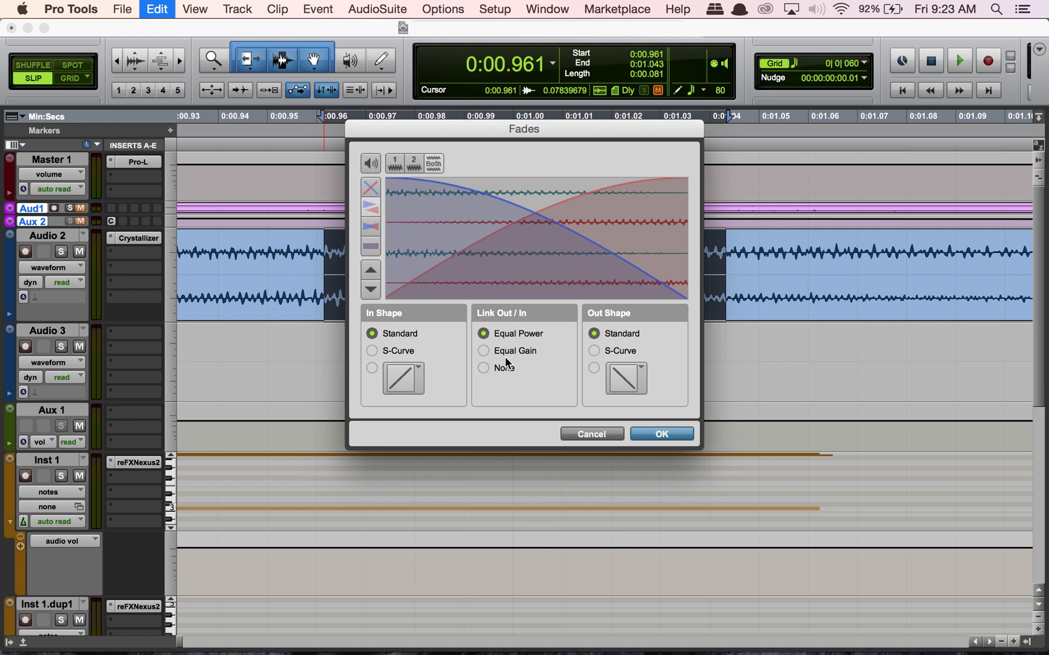
{"action": "left_click", "coordinate": [507, 350]}
{"action": "left_click", "coordinate": [502, 368]}
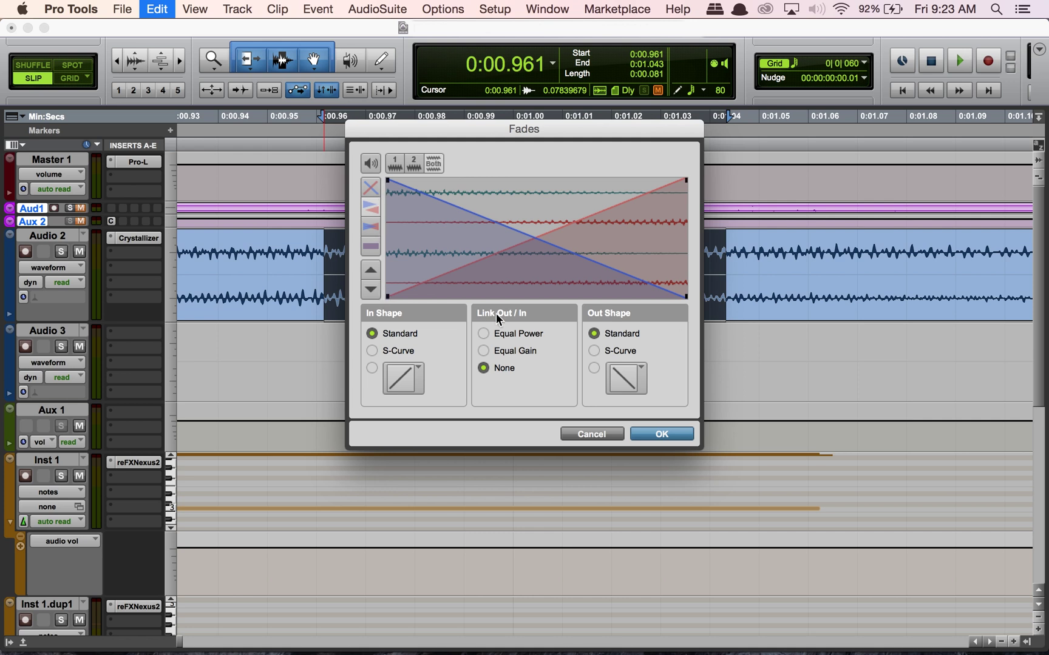
Step: Shape the fade-out and fade-in curves independently and apply the 0:00.961–0:01.043 crossfade
{"action": "left_click_drag", "start_coordinate": [389, 294], "coordinate": [434, 303]}
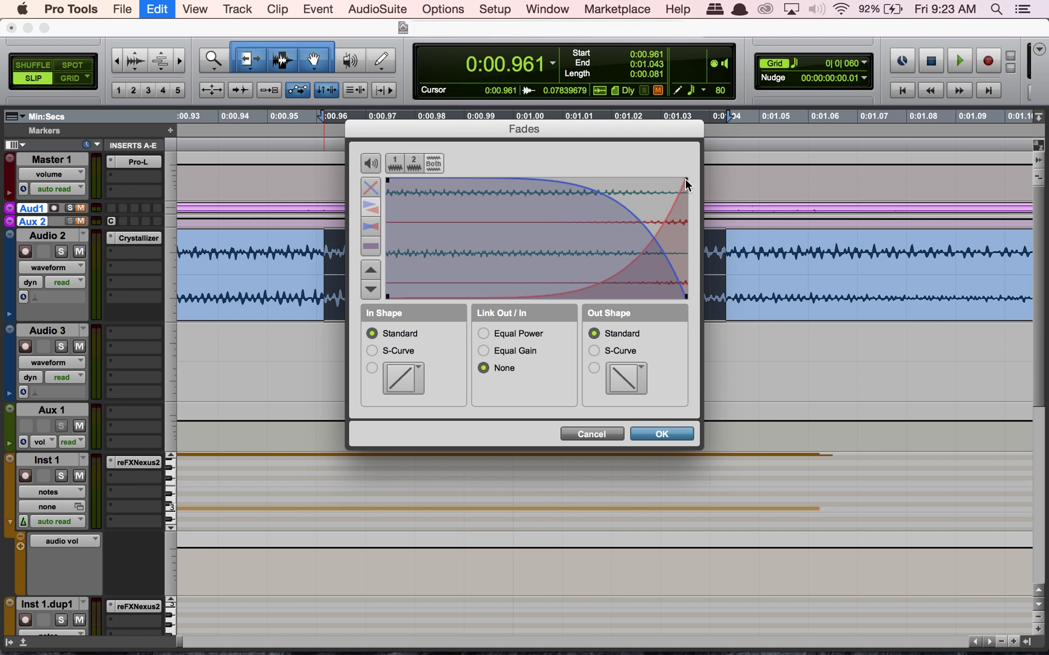
{"action": "left_click_drag", "start_coordinate": [686, 181], "coordinate": [599, 189]}
{"action": "mouse_move", "coordinate": [388, 181]}
{"action": "left_mouse_down"}
{"action": "mouse_move", "coordinate": [499, 180]}
{"action": "mouse_move", "coordinate": [534, 221]}
{"action": "mouse_move", "coordinate": [517, 284]}
{"action": "mouse_move", "coordinate": [525, 194]}
{"action": "mouse_move", "coordinate": [518, 279]}
{"action": "left_mouse_up"}
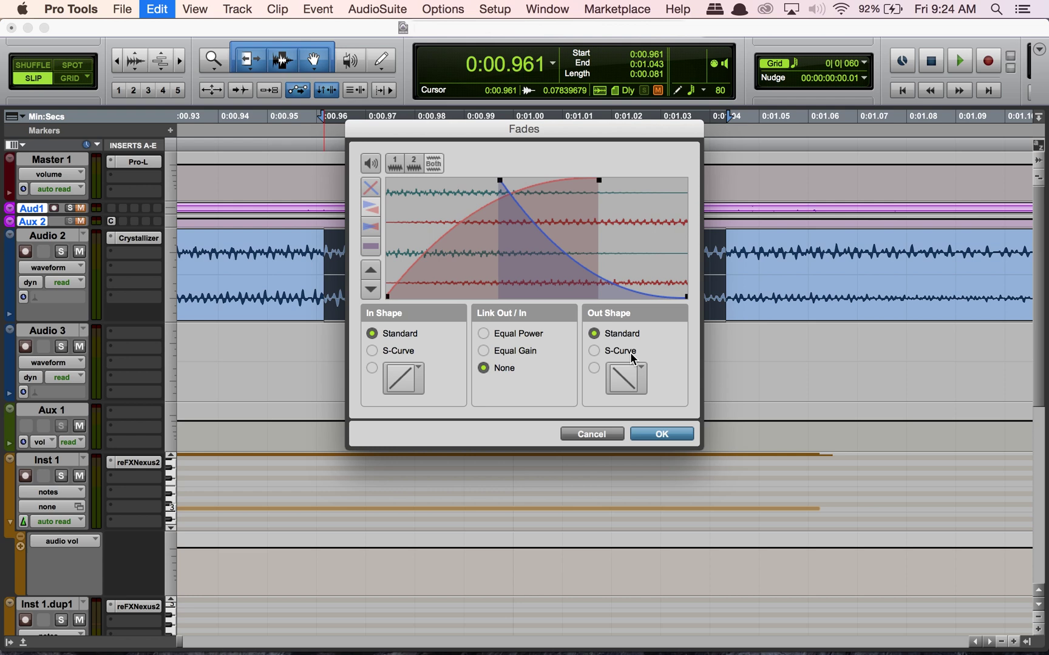
{"action": "left_click", "coordinate": [659, 435]}
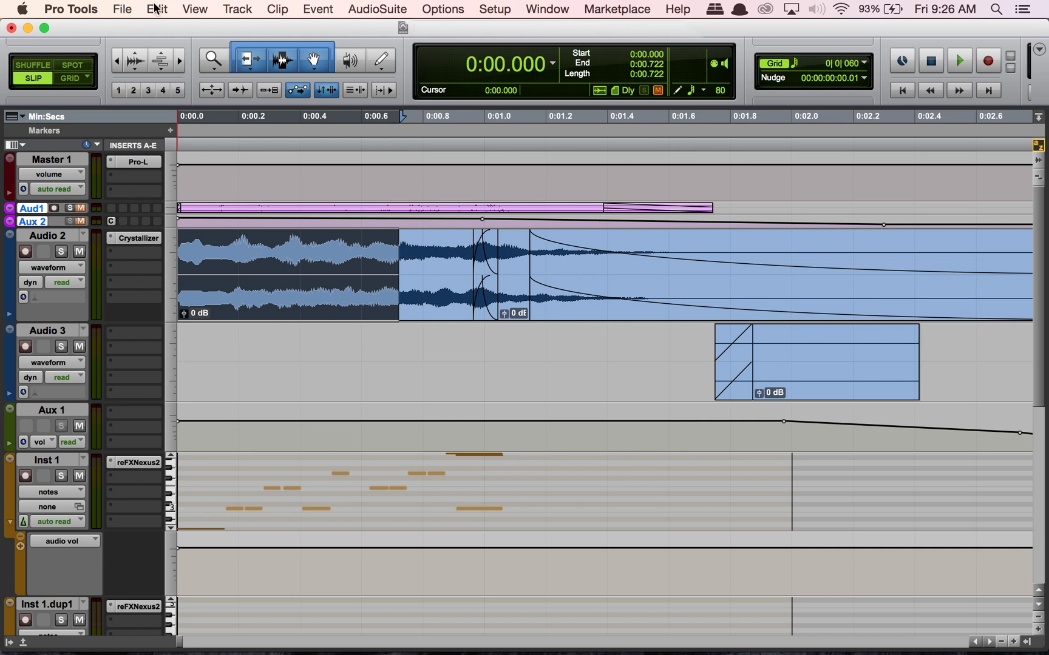
{"action": "left_click", "coordinate": [156, 8]}
{"action": "mouse_move", "coordinate": [326, 527]}
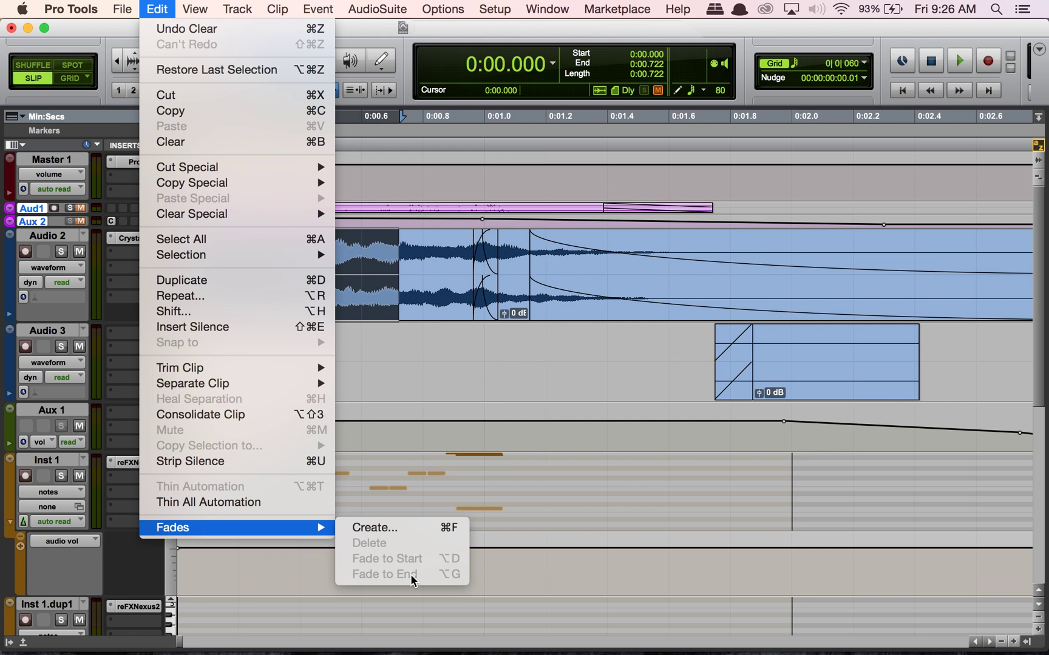
{"action": "left_click", "coordinate": [392, 353]}
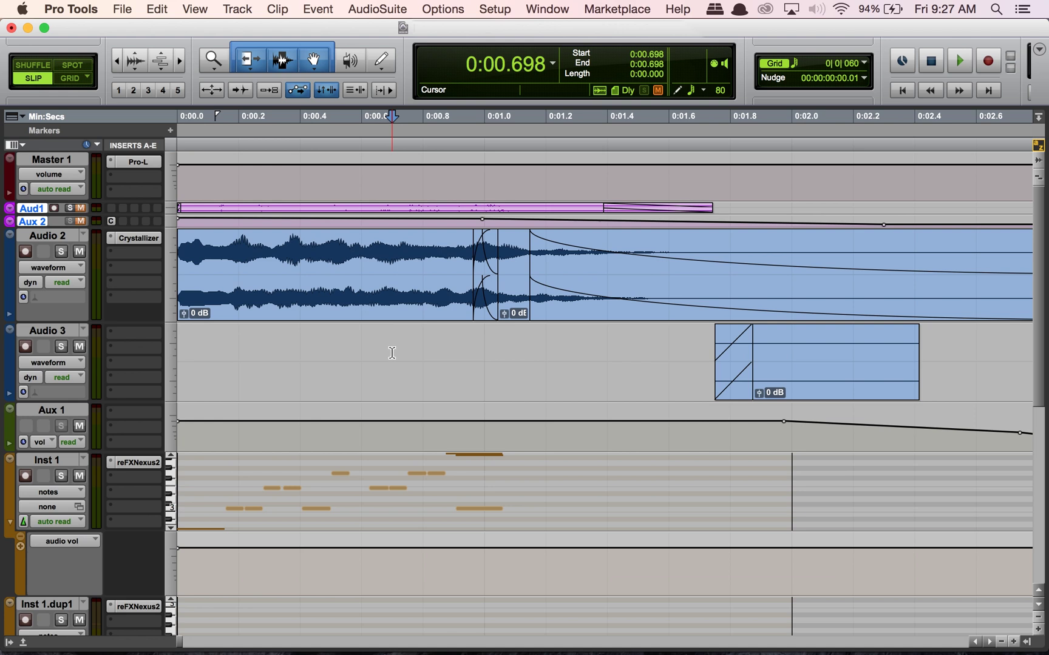
Step: Add a half-second fade-in, ending at 0:00.498, to the start of the first Audio 2 clip
{"action": "key", "text": "super+z"}
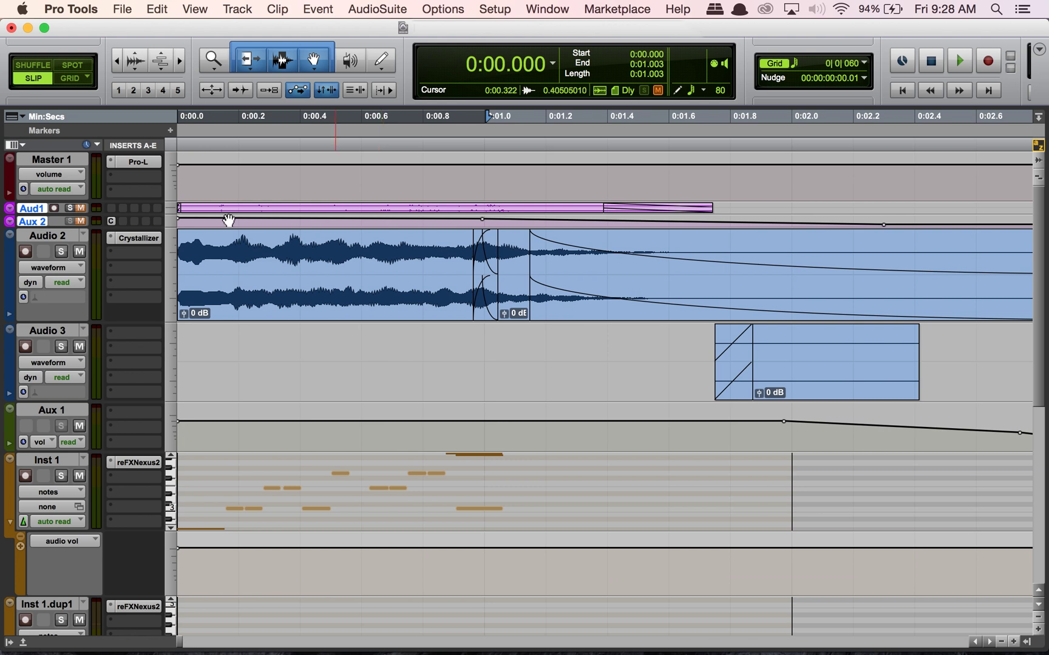
{"action": "left_click", "coordinate": [184, 240]}
{"action": "left_click_drag", "start_coordinate": [183, 240], "coordinate": [333, 238]}
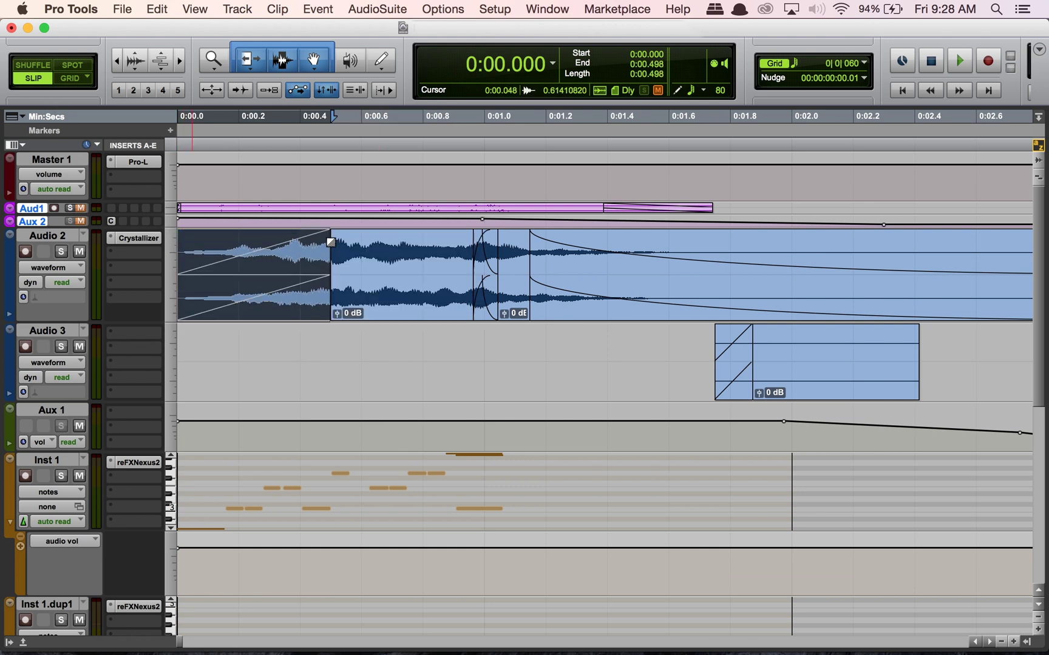